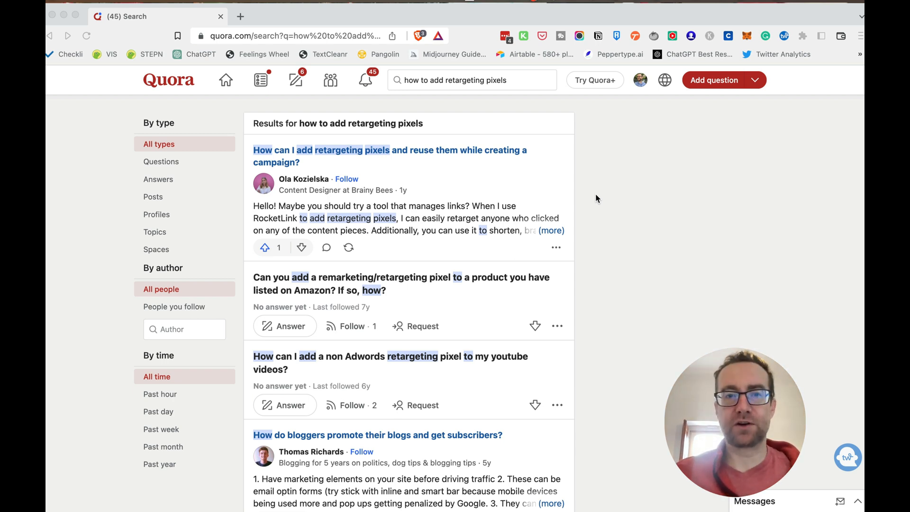
Go to the Quora Ads Manager from the account and start a new campaign
{"action": "left_click", "coordinate": [641, 80]}
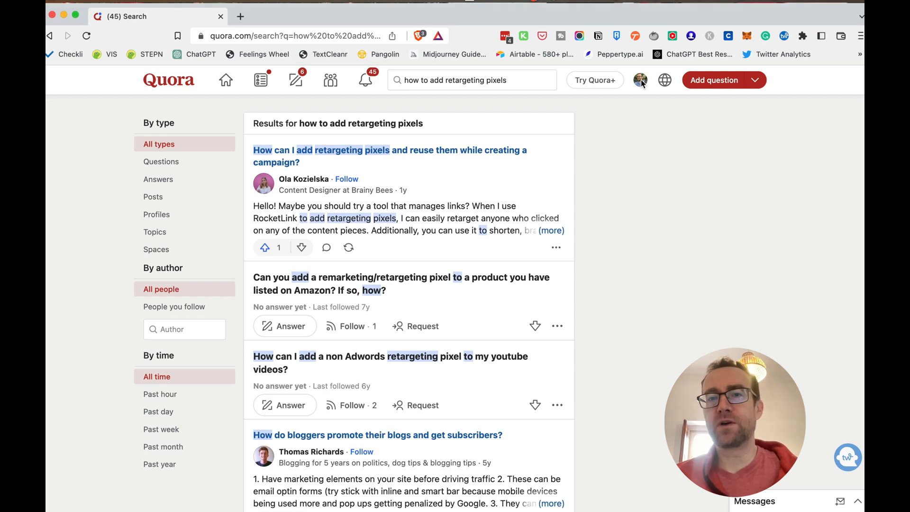
{"action": "left_click", "coordinate": [640, 81]}
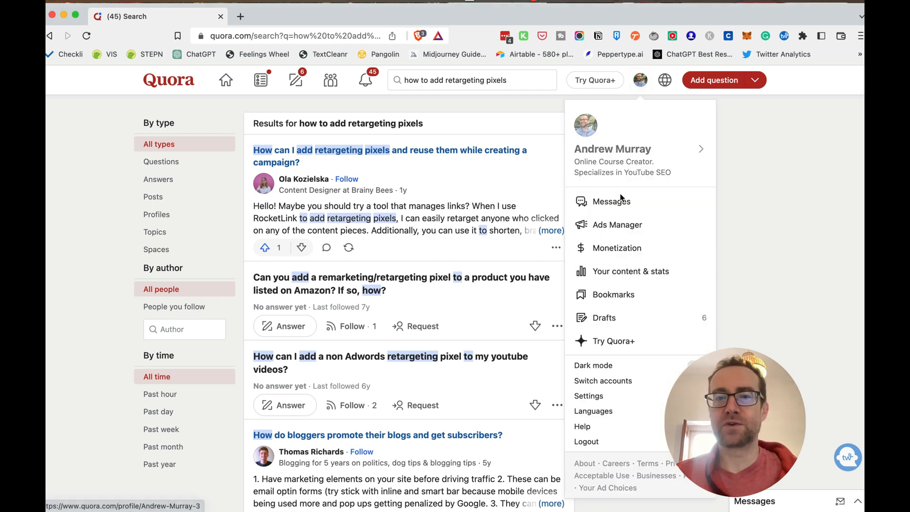
{"action": "left_click", "coordinate": [619, 225]}
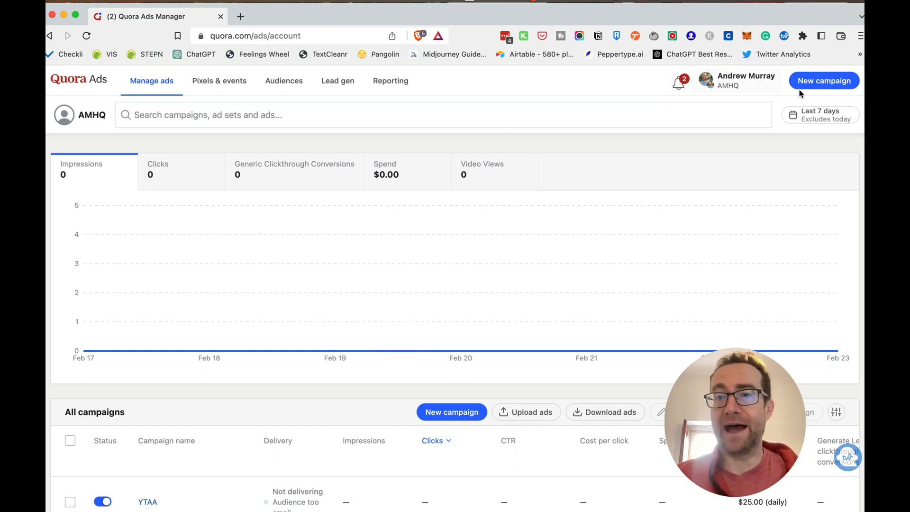
{"action": "left_click", "coordinate": [818, 83]}
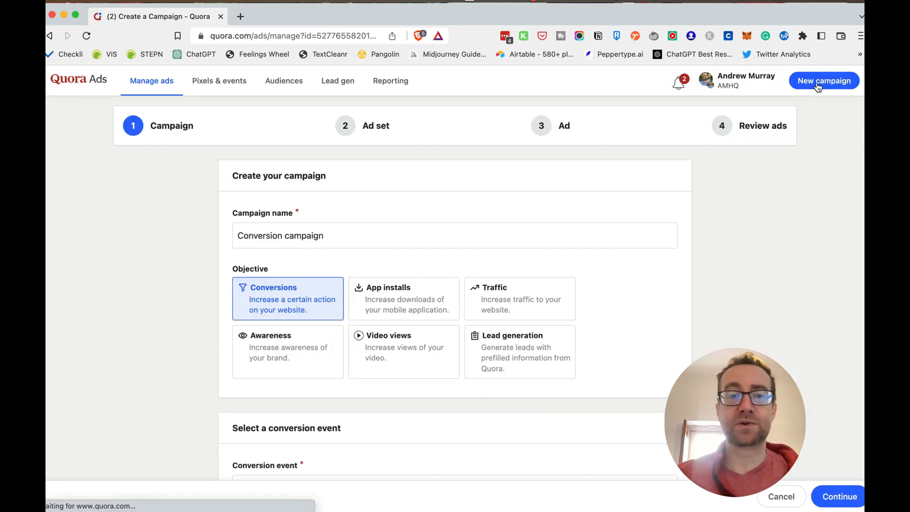
Name the campaign "Reatargeting Campaign"
{"action": "triple_click", "coordinate": [335, 238]}
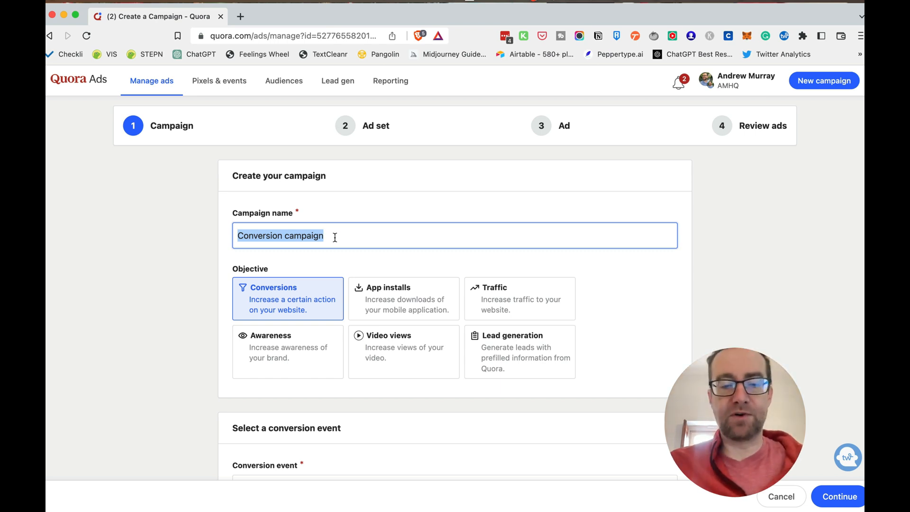
{"action": "type", "text": "Re"}
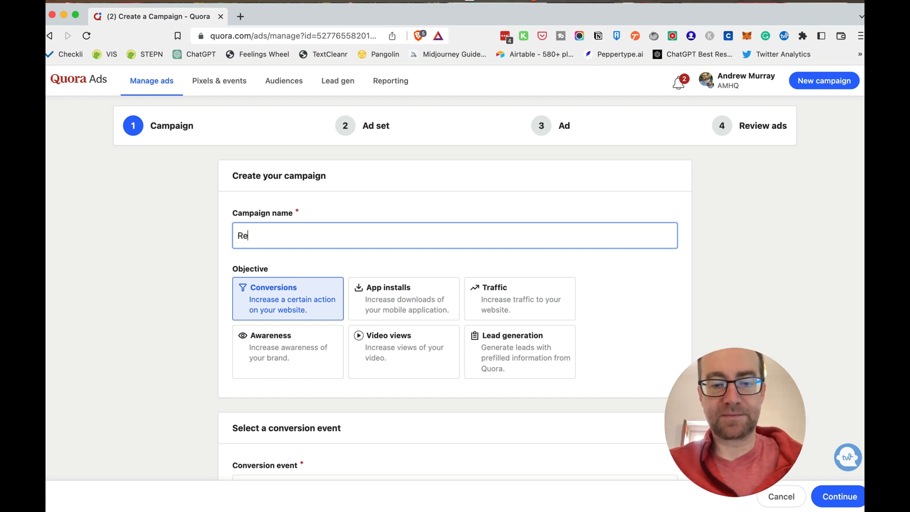
{"action": "type", "text": "atargrting"}
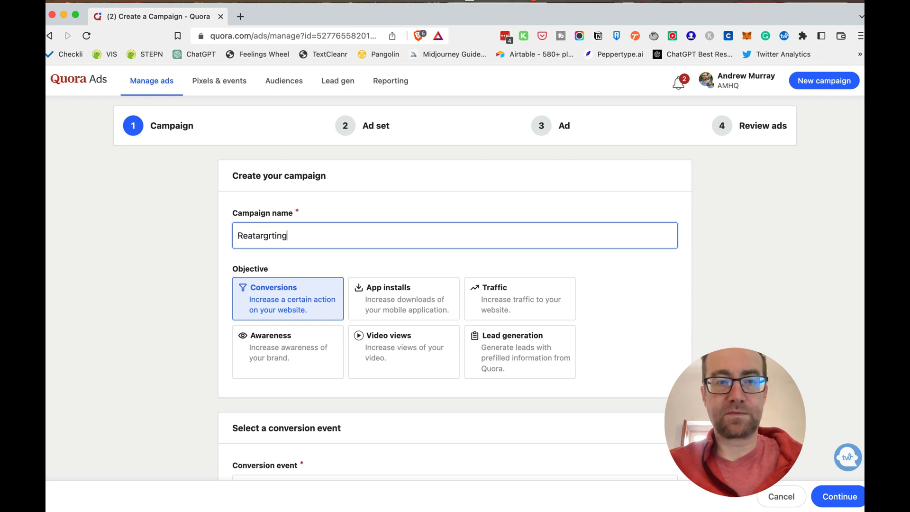
{"action": "key", "text": "BackSpace"}
{"action": "key", "text": "BackSpace"}
{"action": "key", "text": "BackSpace"}
{"action": "key", "text": "BackSpace"}
{"action": "key", "text": "BackSpace"}
{"action": "key", "text": "BackSpace"}
{"action": "type", "text": "get"}
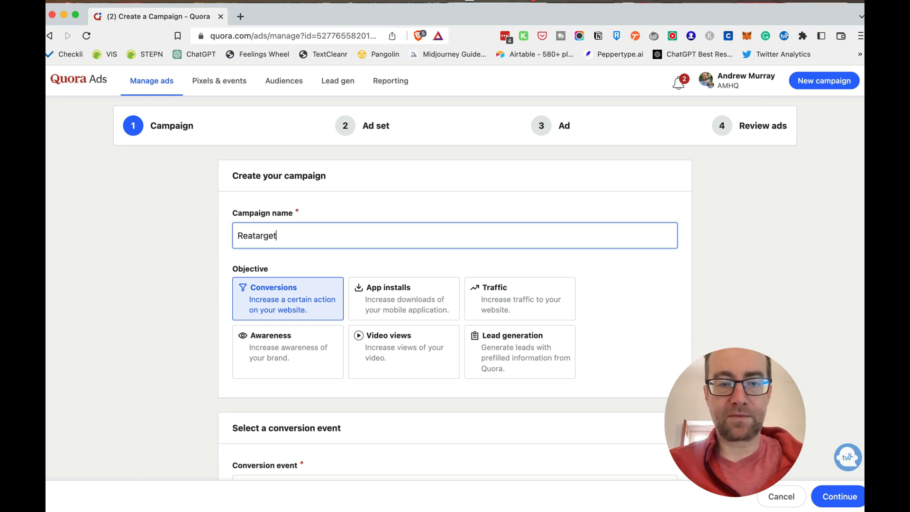
{"action": "type", "text": "ing Campaign"}
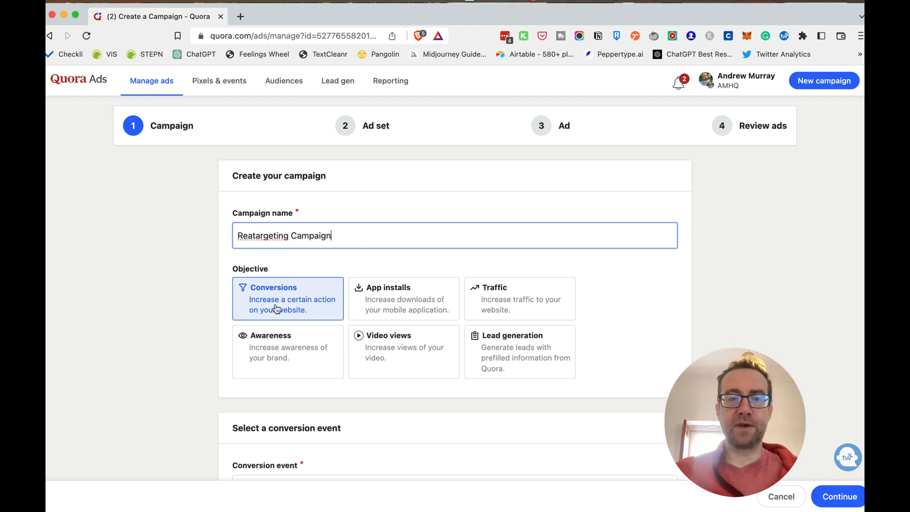
{"action": "scroll", "coordinate": [220, 298], "scroll_direction": "down", "scroll_amount": 2}
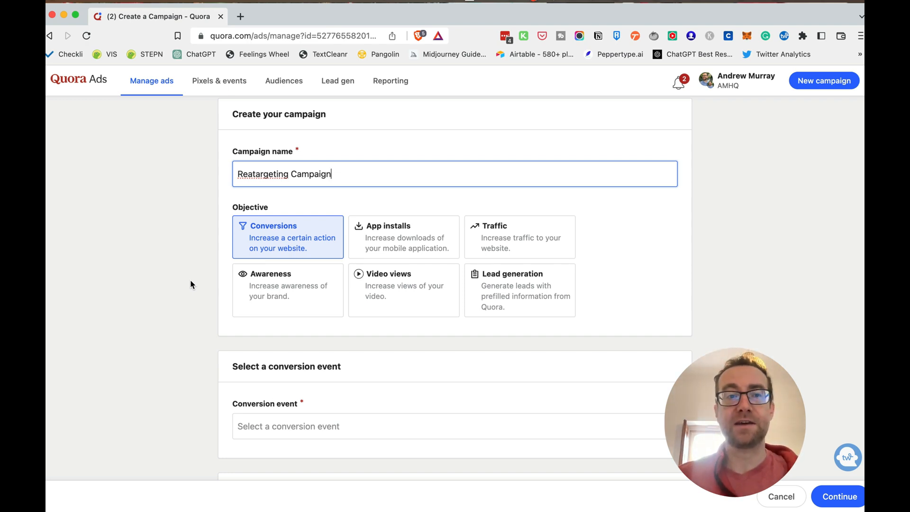
{"action": "scroll", "coordinate": [189, 280], "scroll_direction": "down", "scroll_amount": 2}
{"action": "scroll", "coordinate": [189, 285], "scroll_direction": "down", "scroll_amount": 3}
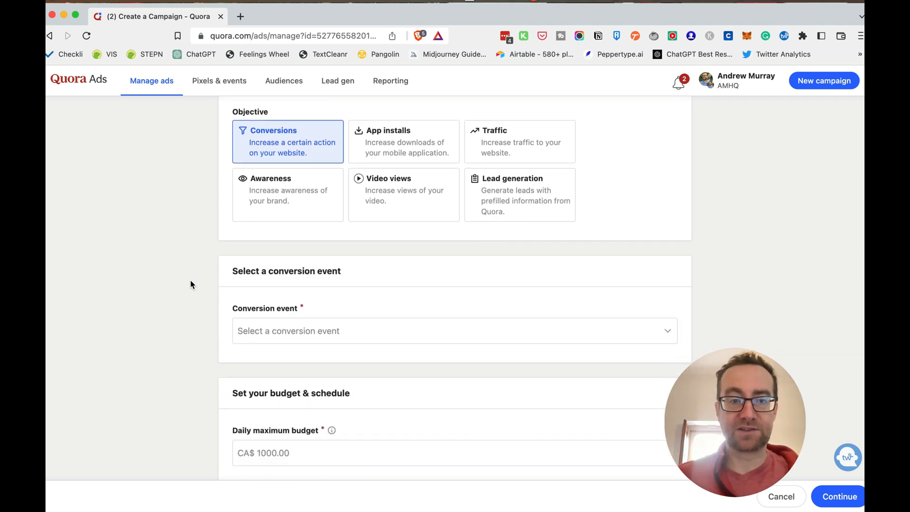
{"action": "left_click", "coordinate": [256, 336]}
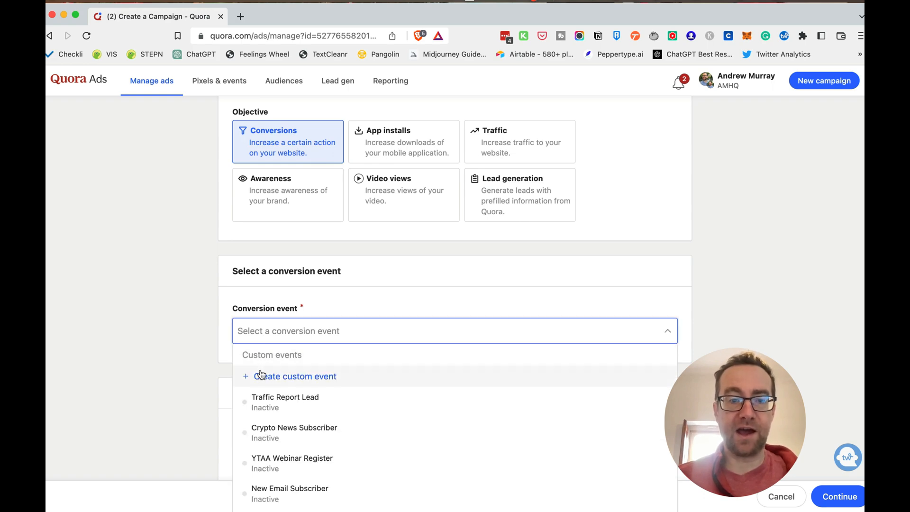
{"action": "left_click", "coordinate": [259, 376]}
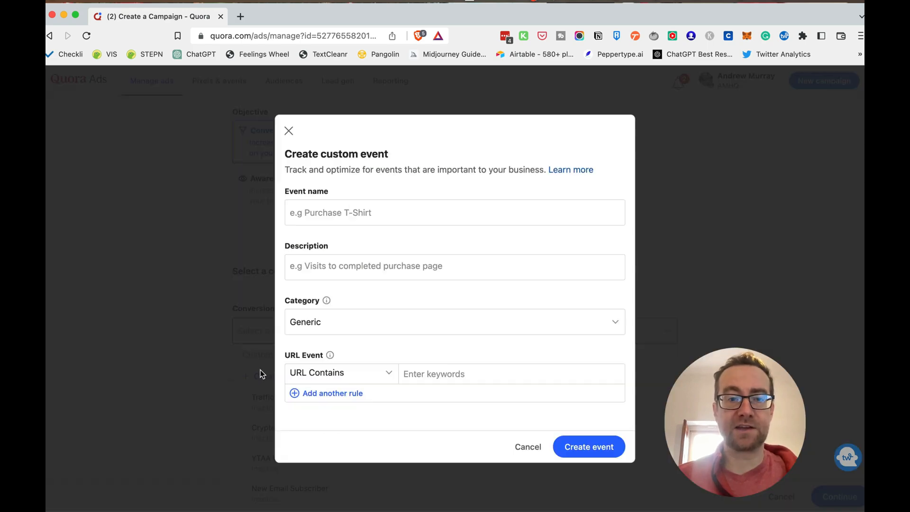
{"action": "left_click", "coordinate": [527, 447]}
Start a new custom conversion event for the campaign and name it "Linkaltics Signup"
{"action": "left_click", "coordinate": [283, 326]}
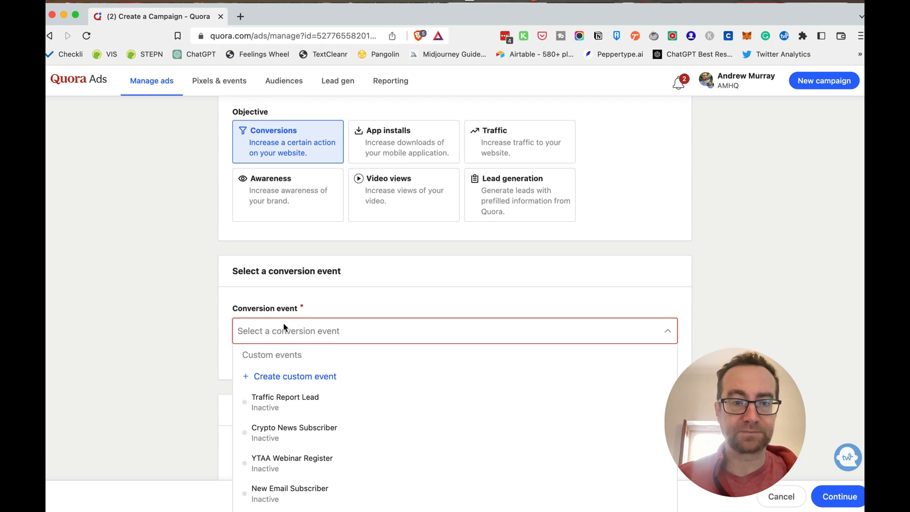
{"action": "left_click", "coordinate": [277, 377]}
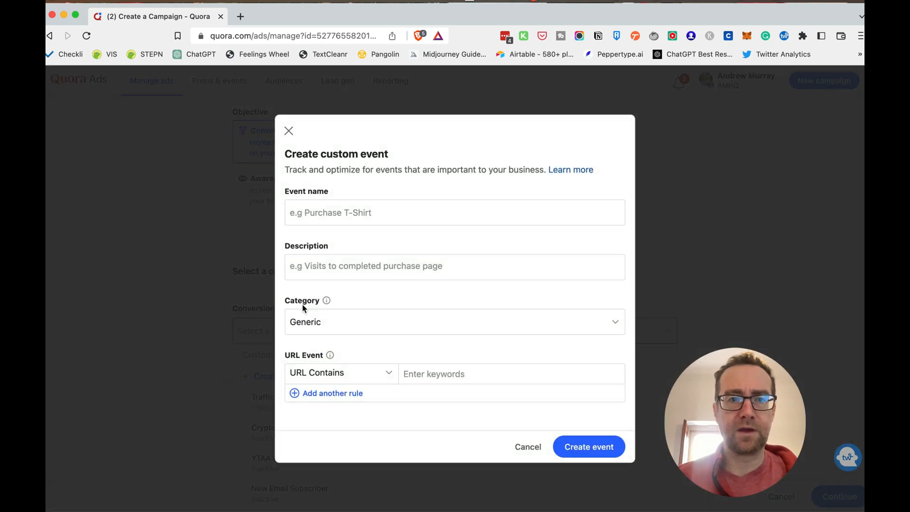
{"action": "left_click", "coordinate": [320, 221]}
{"action": "left_click", "coordinate": [320, 209]}
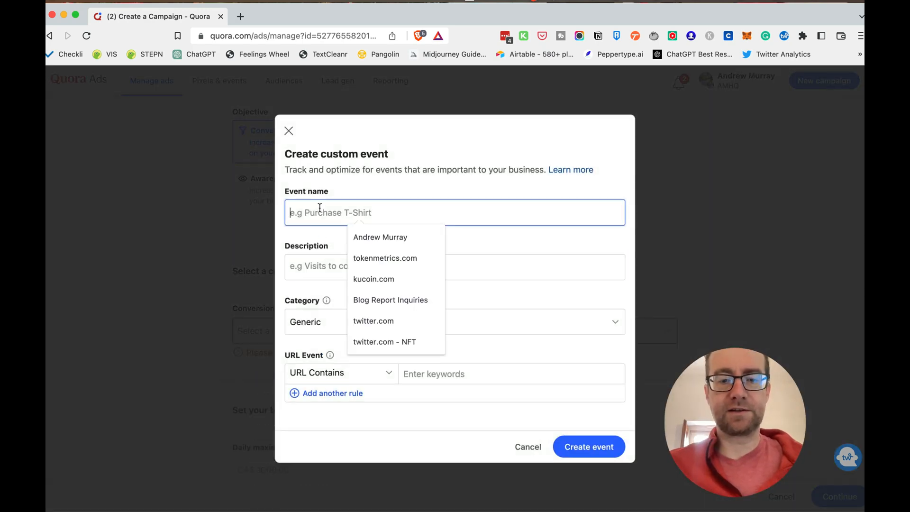
{"action": "type", "text": "Linkal"}
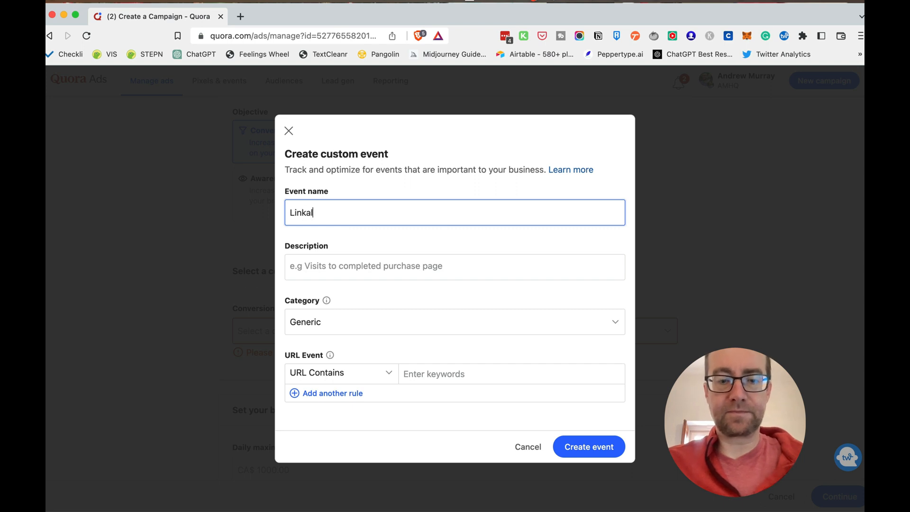
{"action": "type", "text": "tics S"}
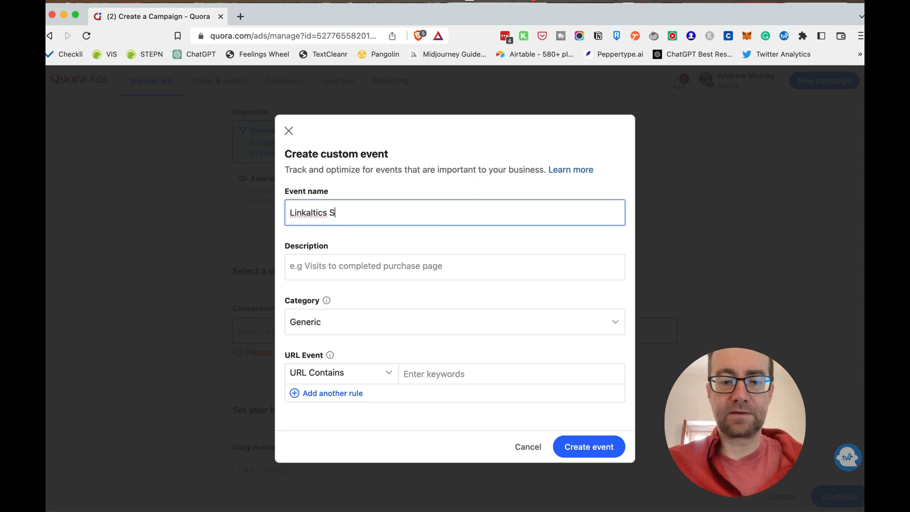
{"action": "type", "text": "ingu"}
{"action": "key", "text": "BackSpace"}
{"action": "key", "text": "BackSpace"}
{"action": "key", "text": "BackSpace"}
{"action": "key", "text": "BackSpace"}
{"action": "type", "text": "ign"}
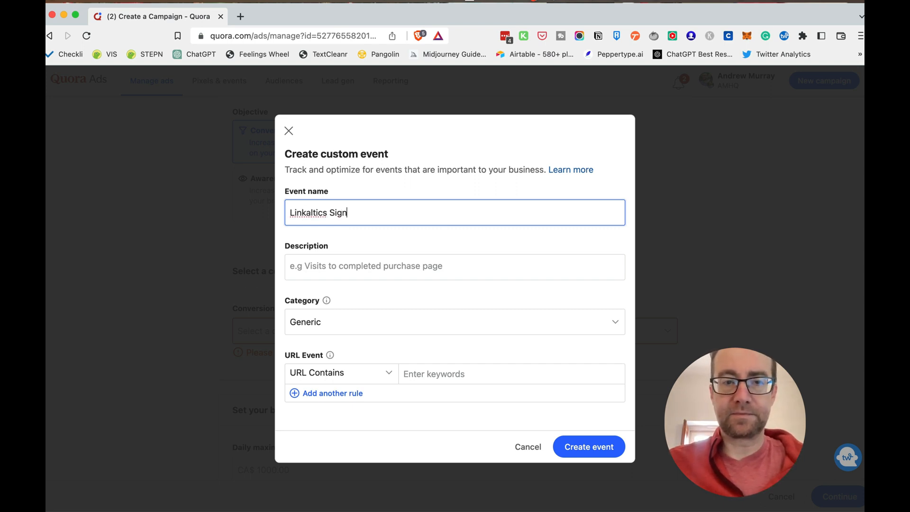
{"action": "type", "text": "up"}
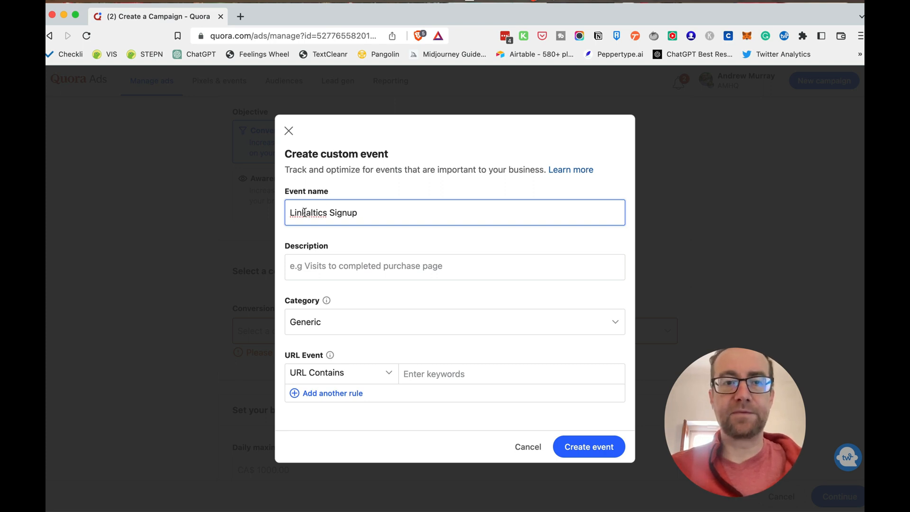
Describe the custom event as "Signed up for a Linkalytics account"
{"action": "left_click", "coordinate": [319, 264]}
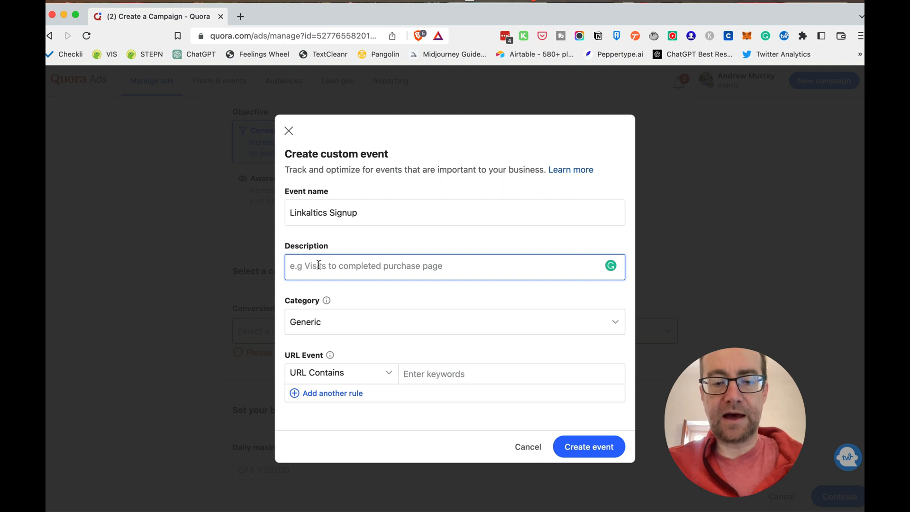
{"action": "type", "text": "Signed up"}
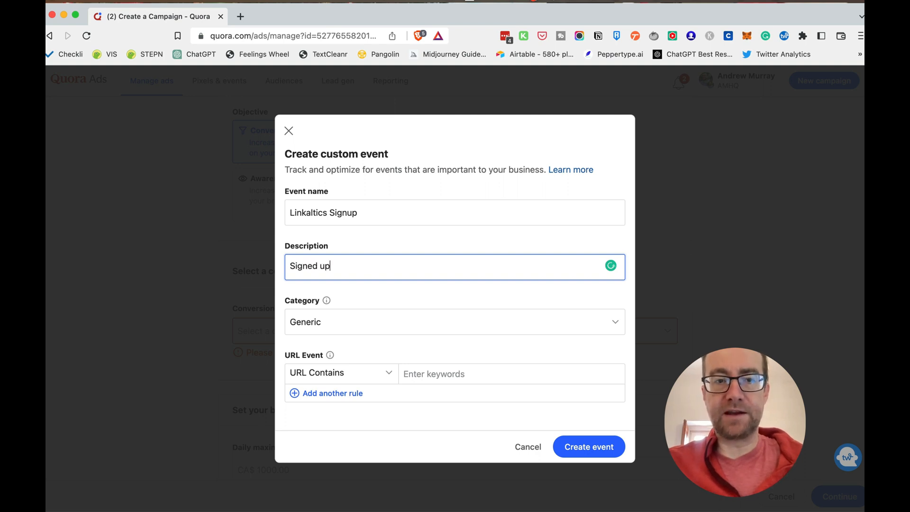
{"action": "type", "text": " for "}
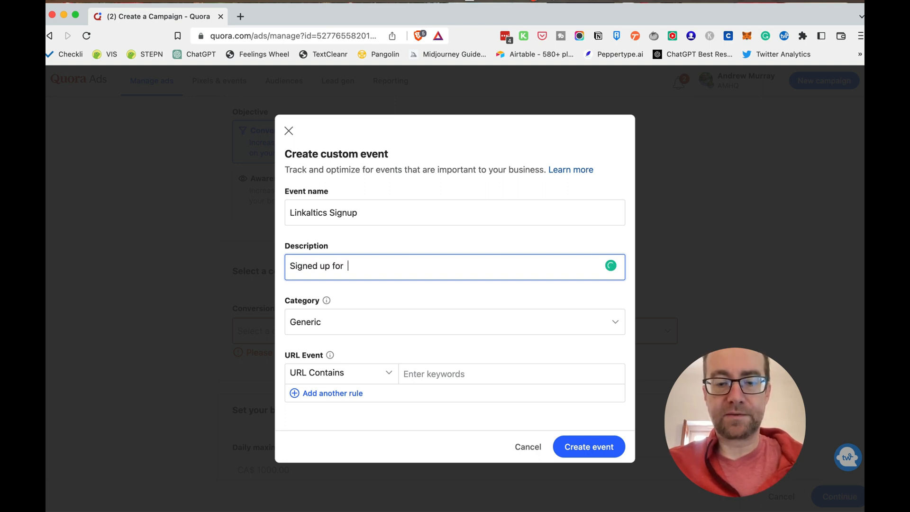
{"action": "type", "text": "an"}
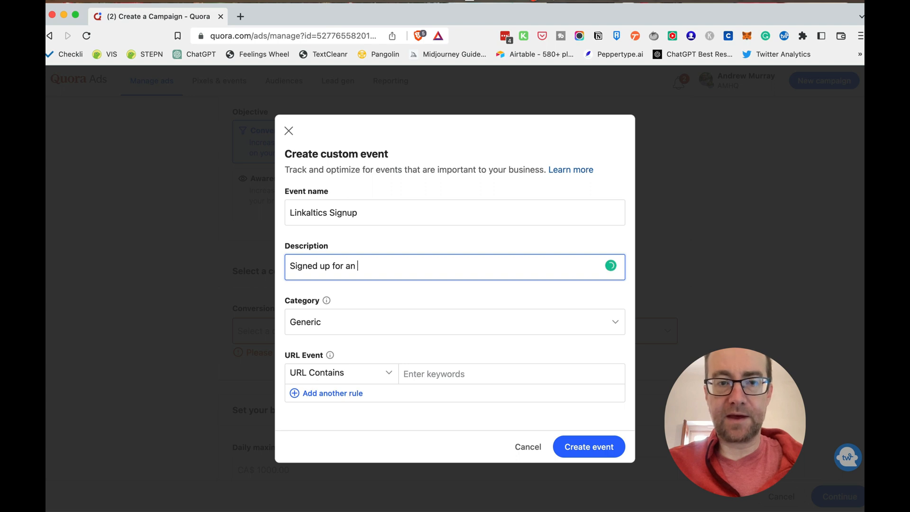
{"action": "key", "text": "BackSpace"}
{"action": "type", "text": "Linka"}
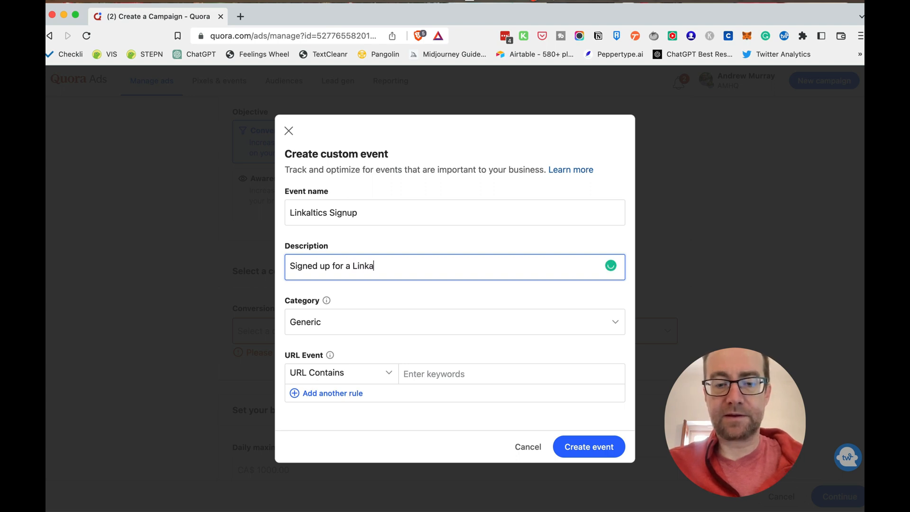
{"action": "type", "text": "lytics account"}
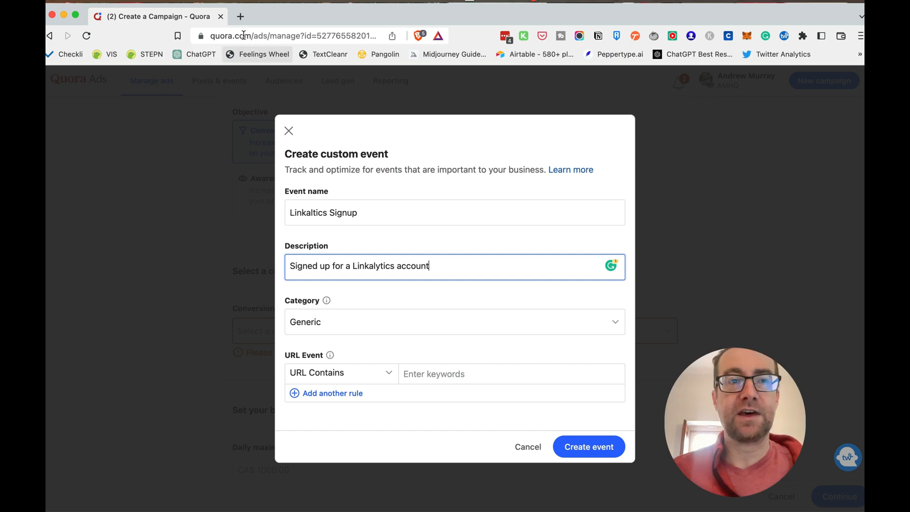
Open linkalytics.io/links in a new browser tab and sign in with the prefilled credentials
{"action": "left_click", "coordinate": [241, 18]}
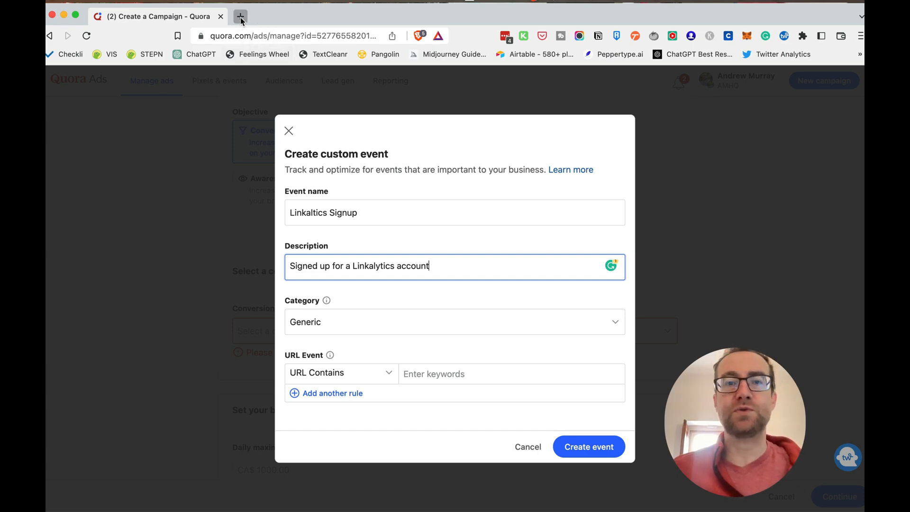
{"action": "type", "text": "linkalytics.io/links"}
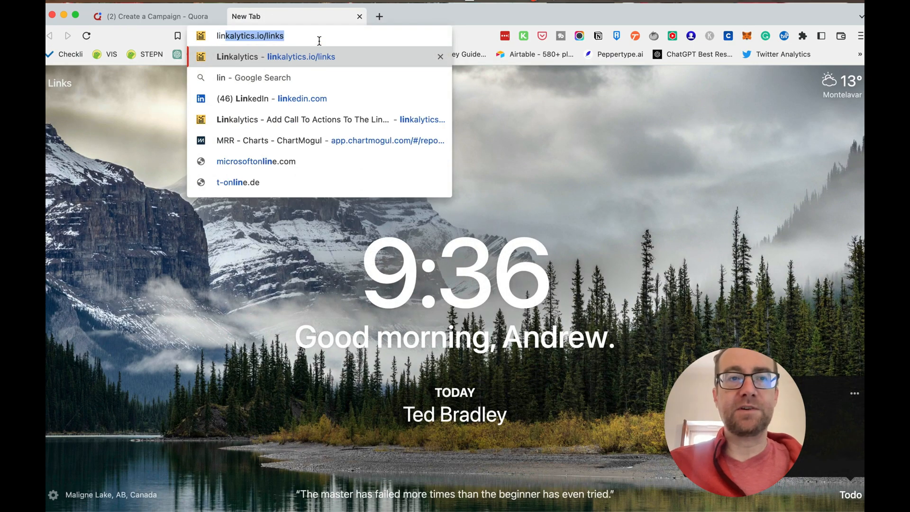
{"action": "key", "text": "Return"}
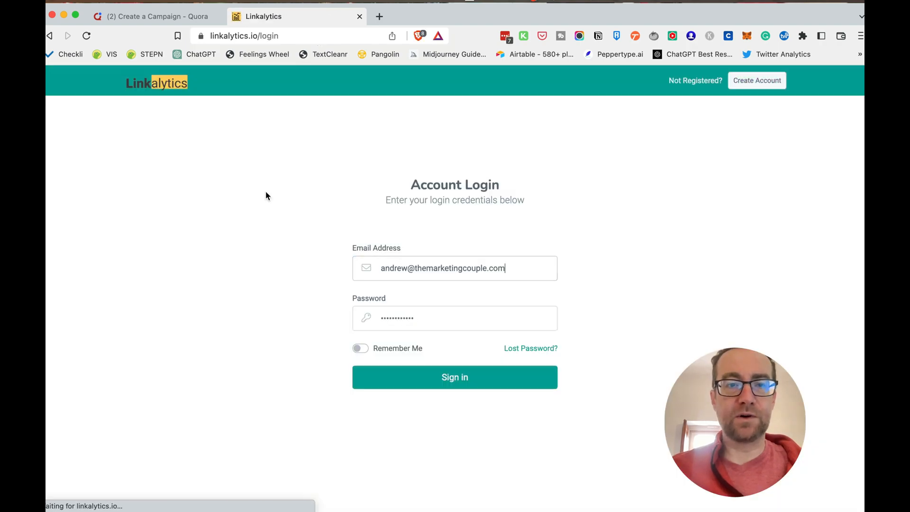
{"action": "left_click", "coordinate": [466, 379]}
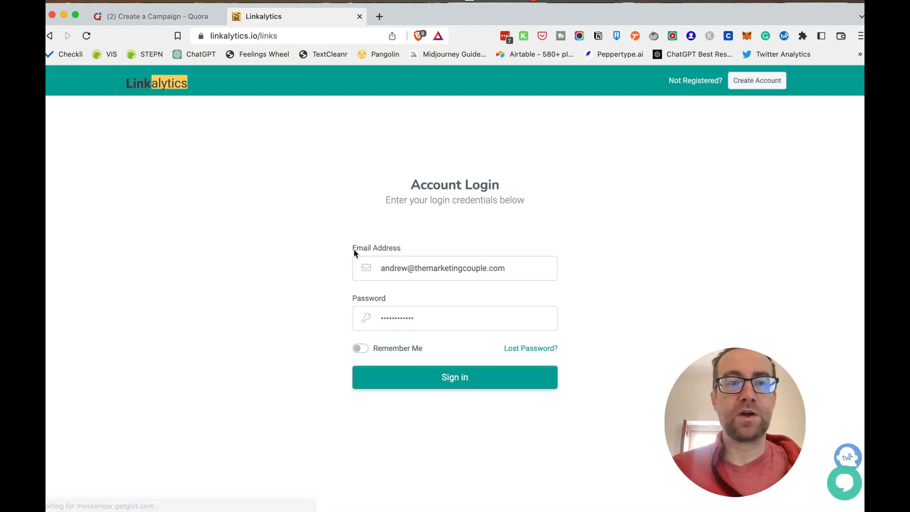
{"action": "left_click", "coordinate": [576, 131]}
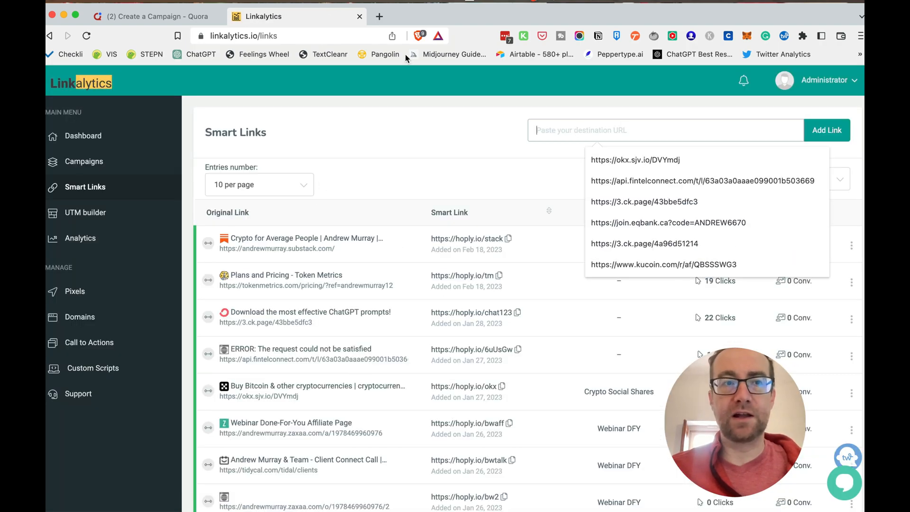
{"action": "left_click", "coordinate": [621, 161]}
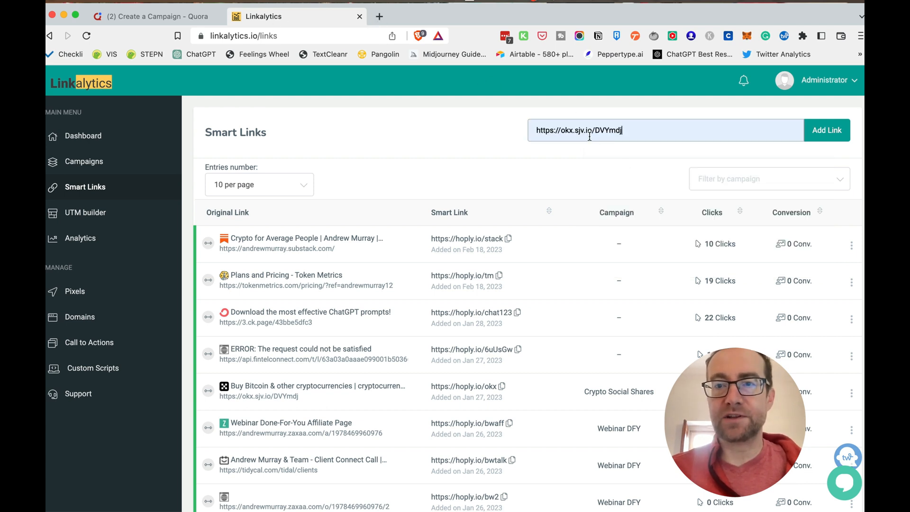
{"action": "left_click", "coordinate": [823, 133]}
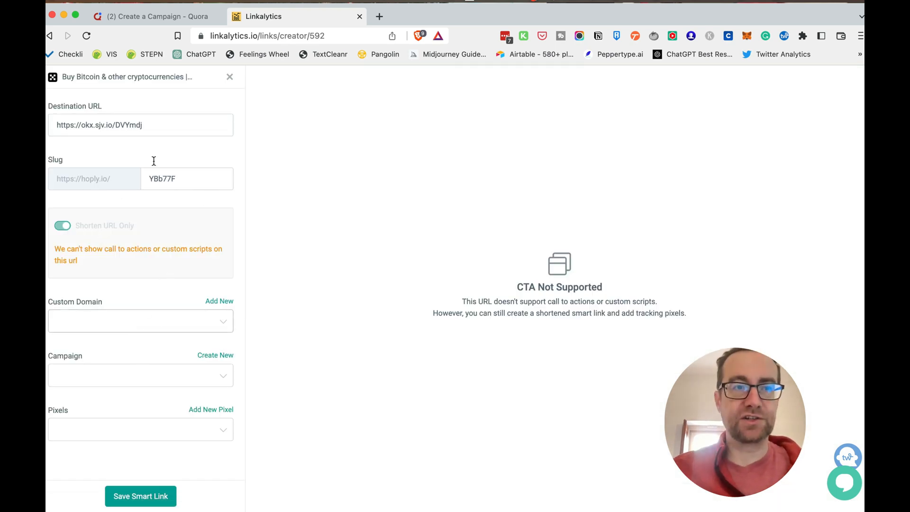
{"action": "left_click", "coordinate": [229, 77]}
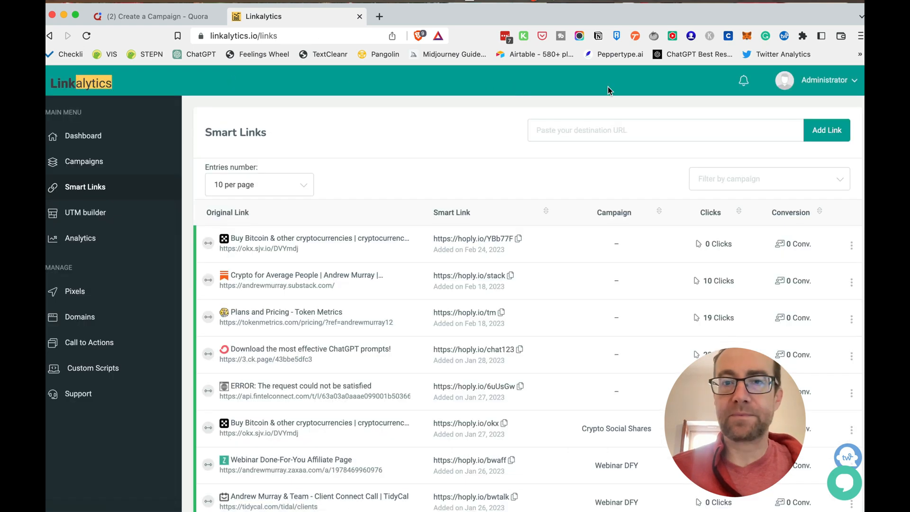
{"action": "left_click", "coordinate": [589, 126]}
{"action": "type", "text": "htt"}
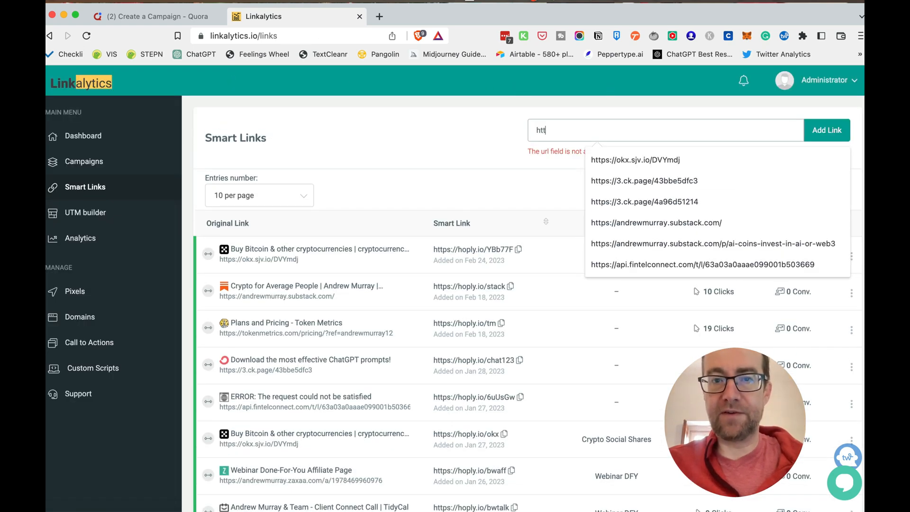
{"action": "type", "text": "p"}
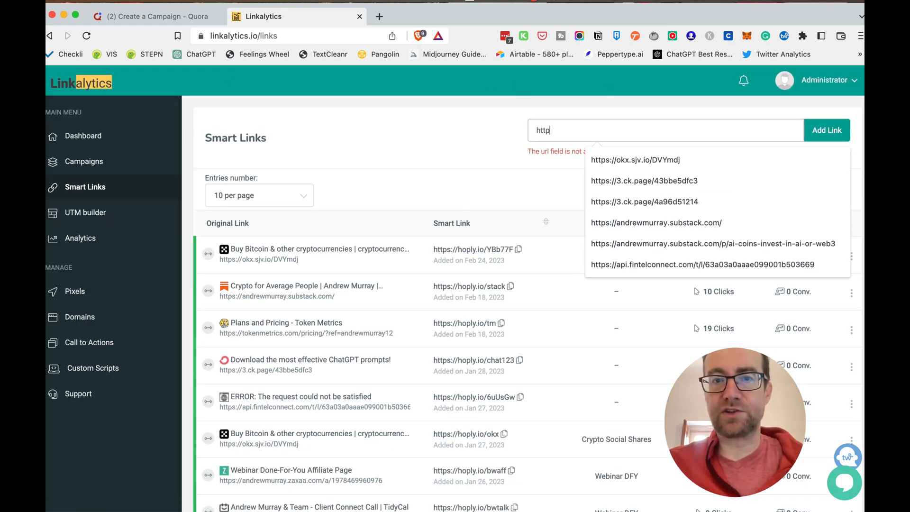
{"action": "type", "text": "s://w"}
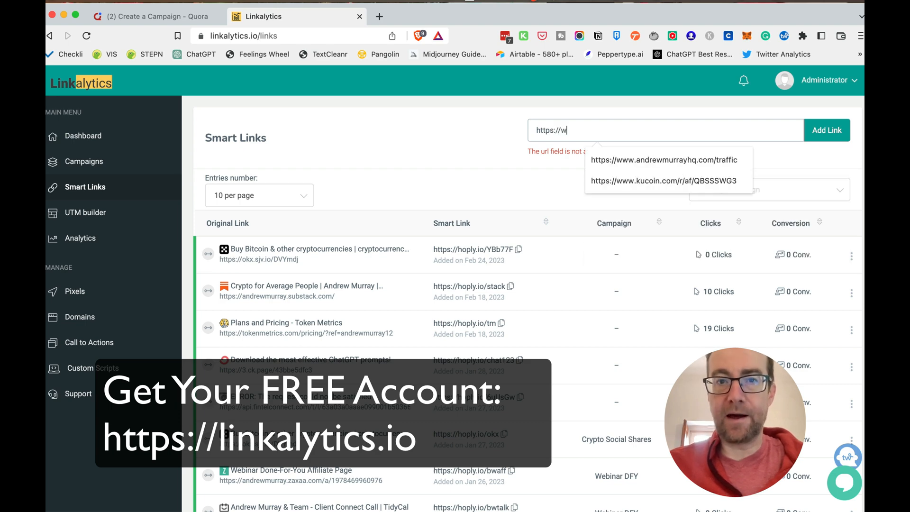
{"action": "type", "text": "ww.andrewmurr"}
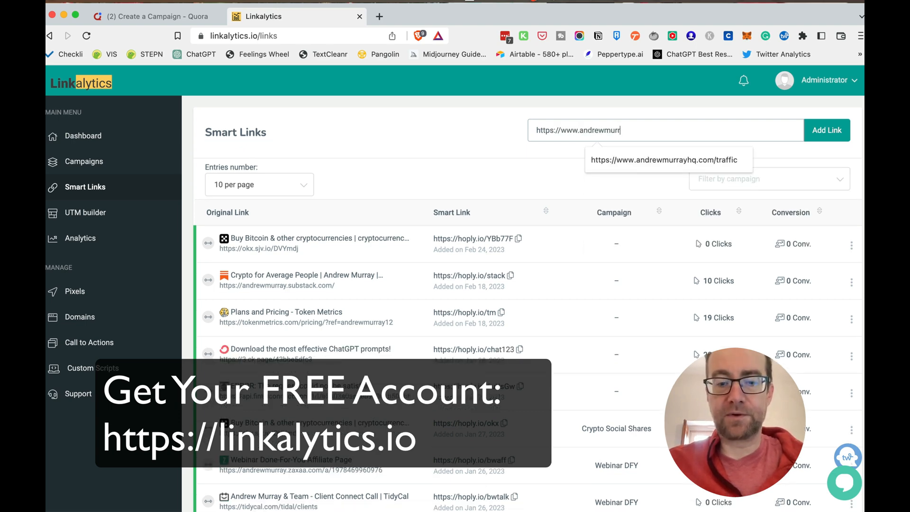
{"action": "type", "text": "ayhq.com"}
{"action": "left_click", "coordinate": [823, 127]}
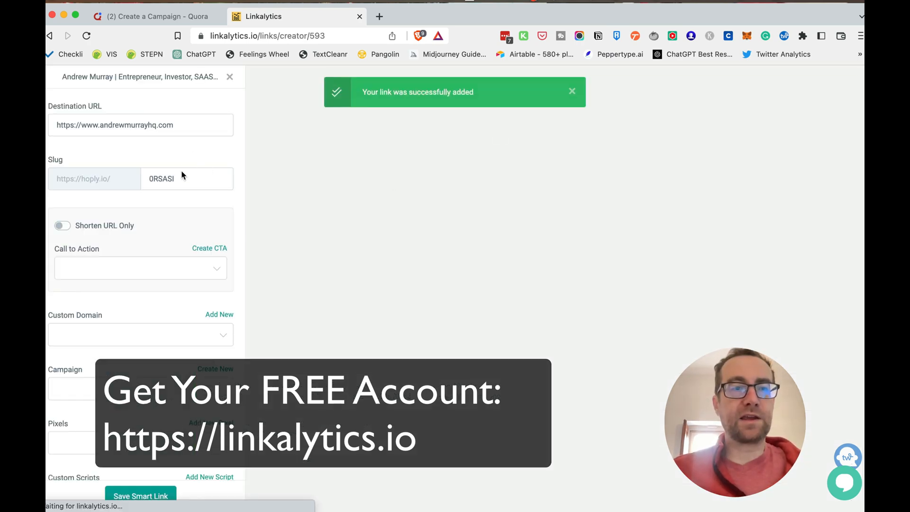
Set the new smart link's slug to 6s and assign it the Brilliant Webinars call to action
{"action": "double_click", "coordinate": [176, 181]}
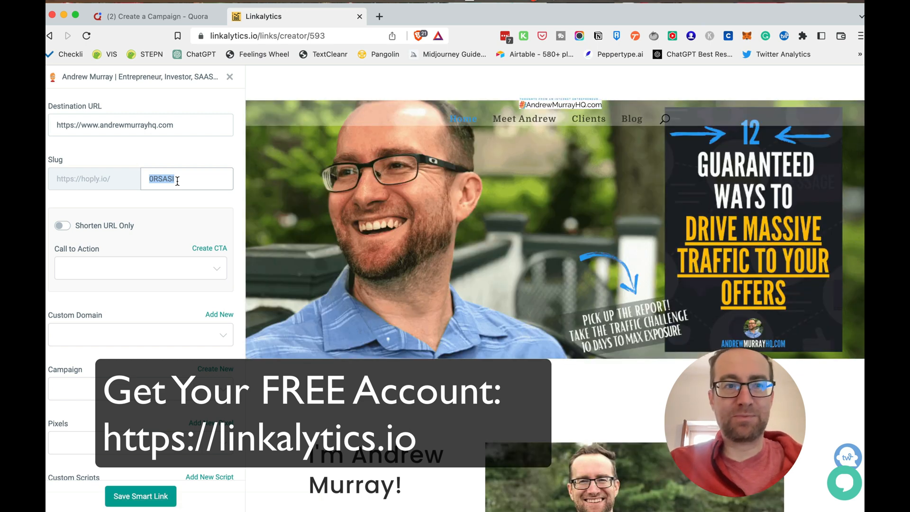
{"action": "type", "text": "6s"}
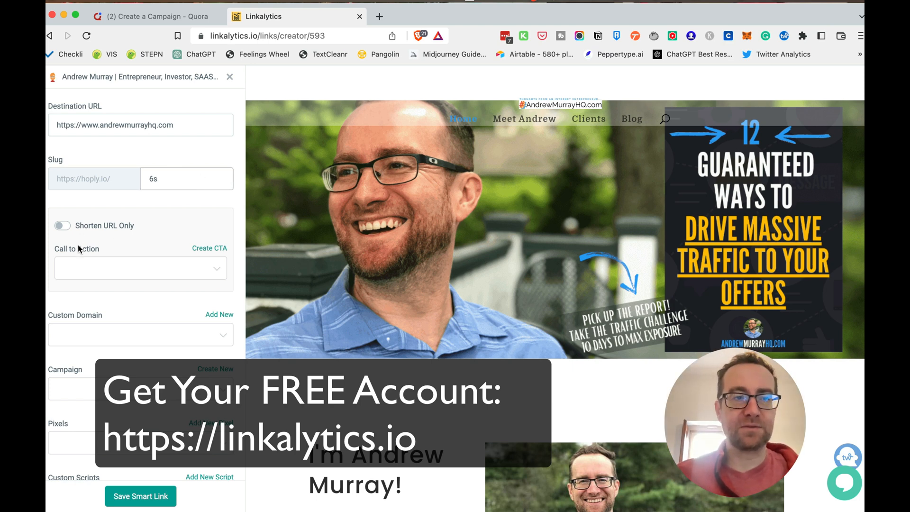
{"action": "left_click", "coordinate": [93, 271]}
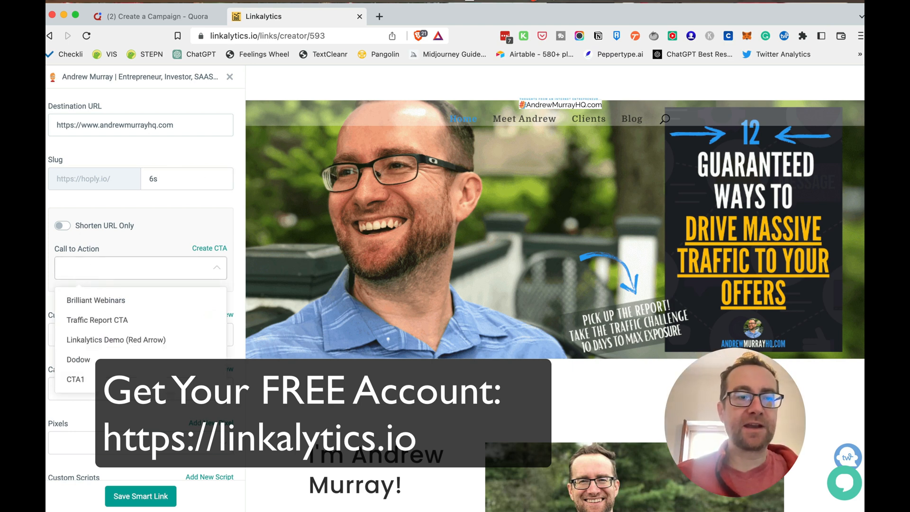
{"action": "left_click", "coordinate": [102, 302]}
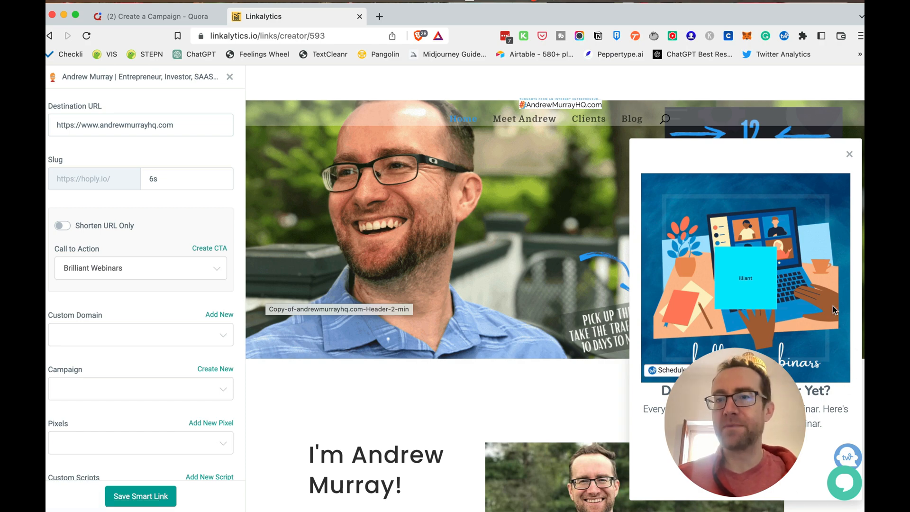
{"action": "scroll", "coordinate": [564, 296], "scroll_direction": "down", "scroll_amount": 10}
{"action": "scroll", "coordinate": [564, 295], "scroll_direction": "down", "scroll_amount": 1}
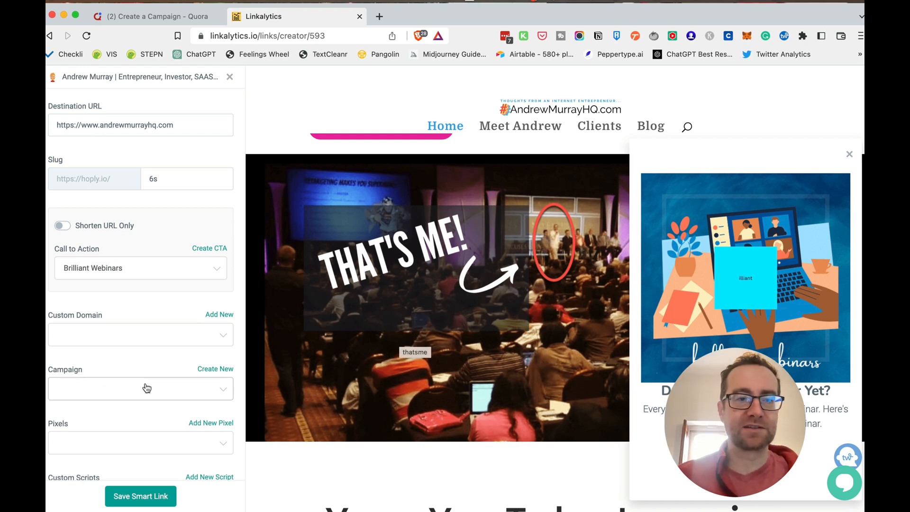
Attach the Twitter, Linkedin and Pinterest pixels to the smart link, save it and copy its short URL
{"action": "scroll", "coordinate": [123, 417], "scroll_direction": "down", "scroll_amount": 2}
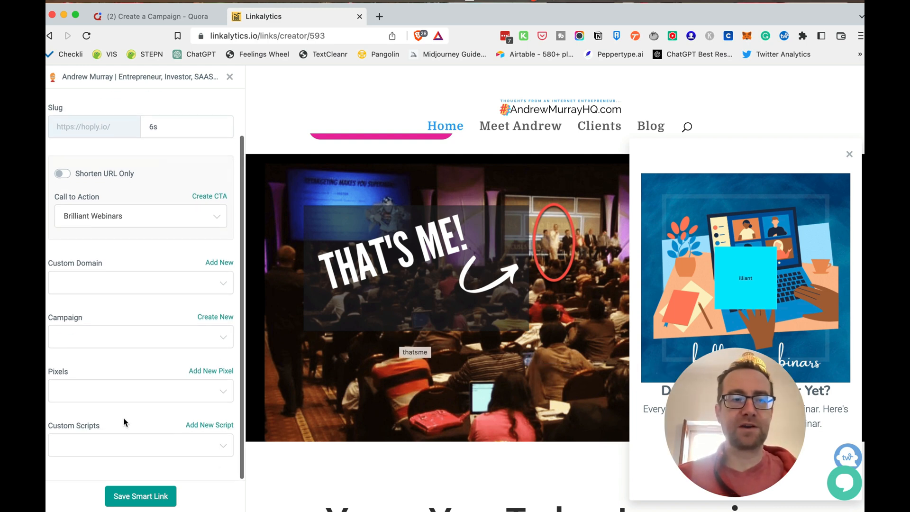
{"action": "left_click", "coordinate": [105, 392]}
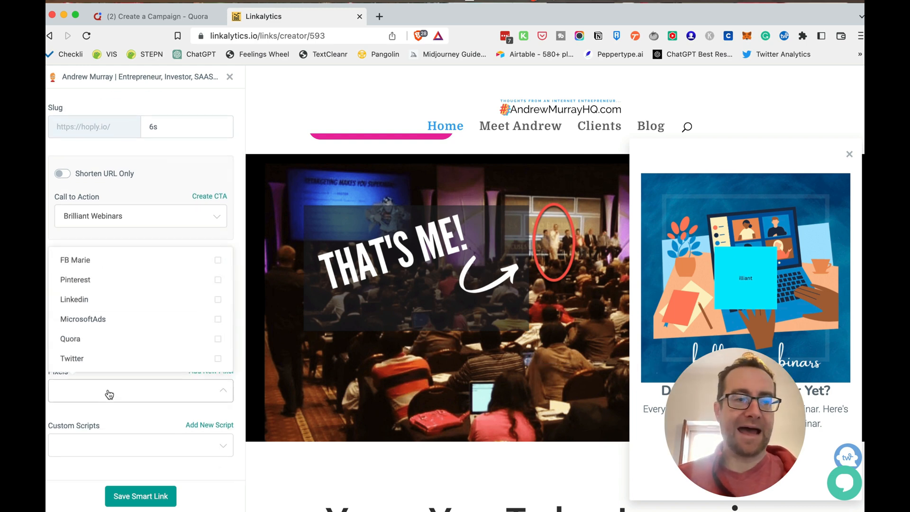
{"action": "left_click", "coordinate": [97, 358]}
{"action": "left_click", "coordinate": [92, 300]}
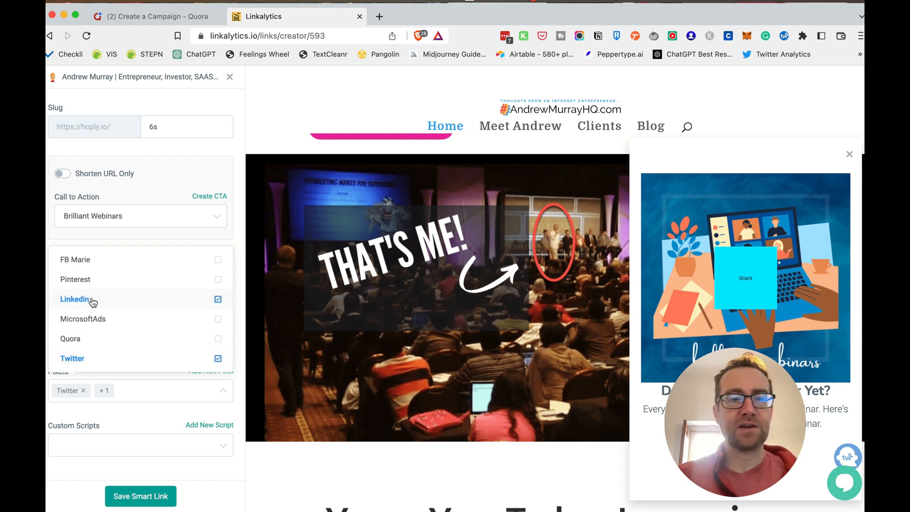
{"action": "left_click", "coordinate": [87, 280]}
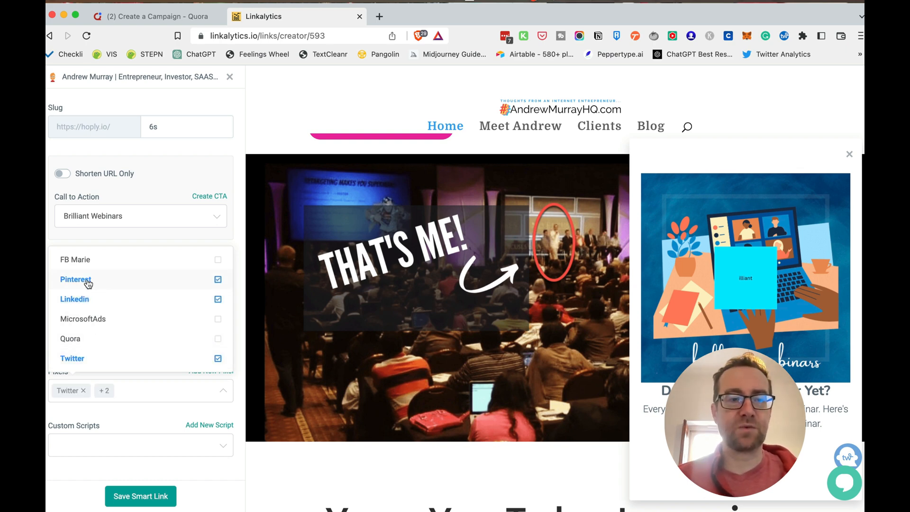
{"action": "left_click", "coordinate": [137, 493]}
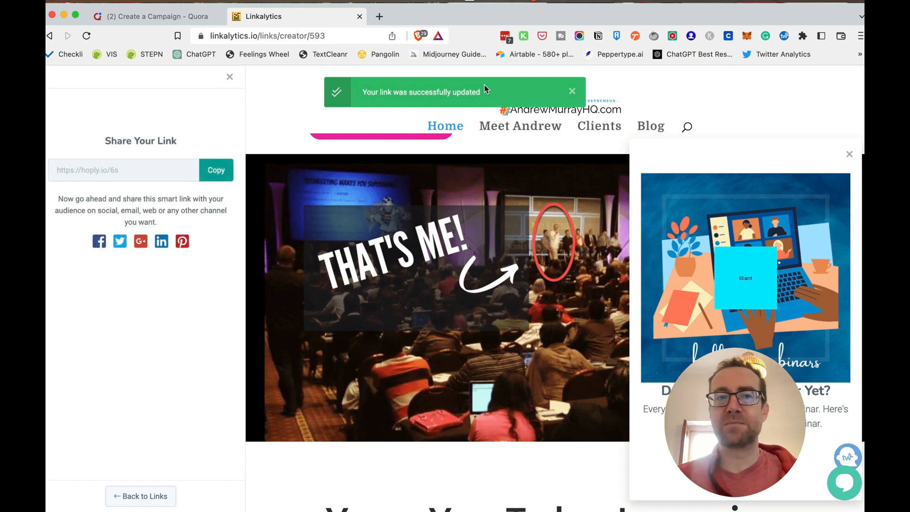
{"action": "left_click", "coordinate": [204, 173]}
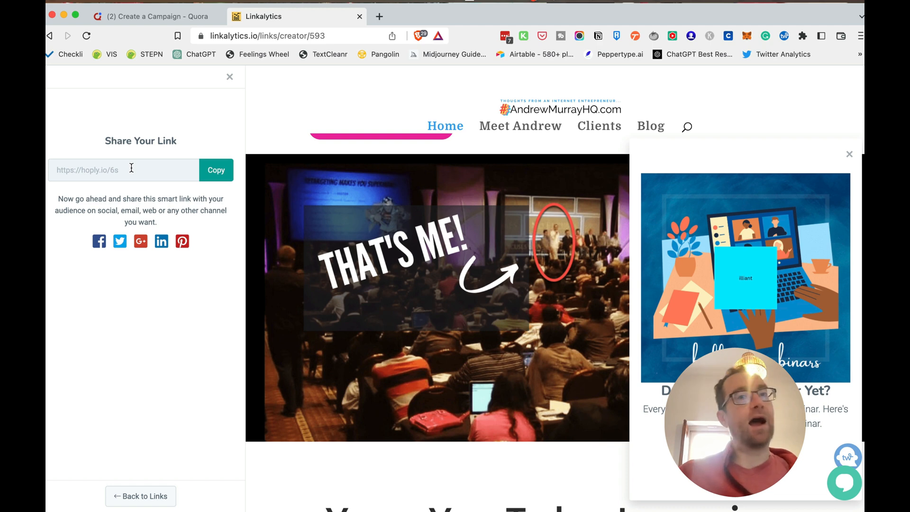
Switch back to the Quora campaign page and set the custom event's category to Complete Registration
{"action": "left_click", "coordinate": [137, 18]}
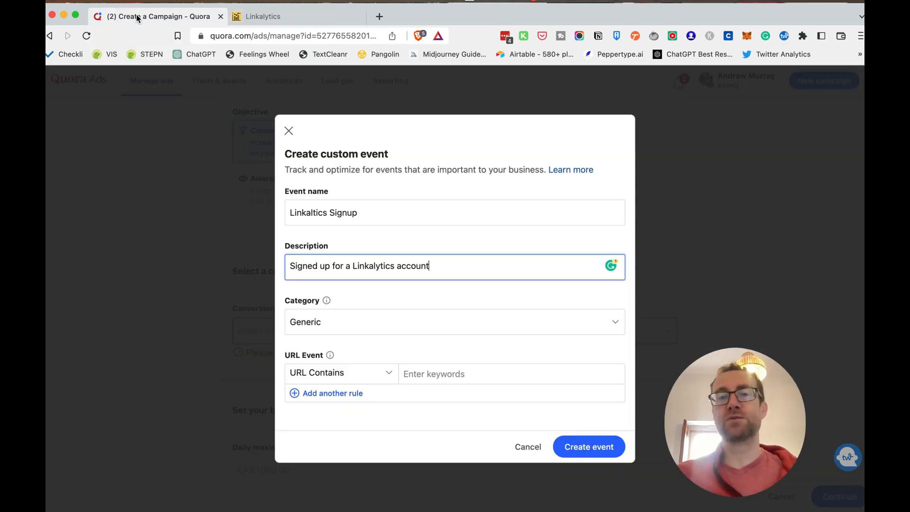
{"action": "left_click", "coordinate": [356, 322]}
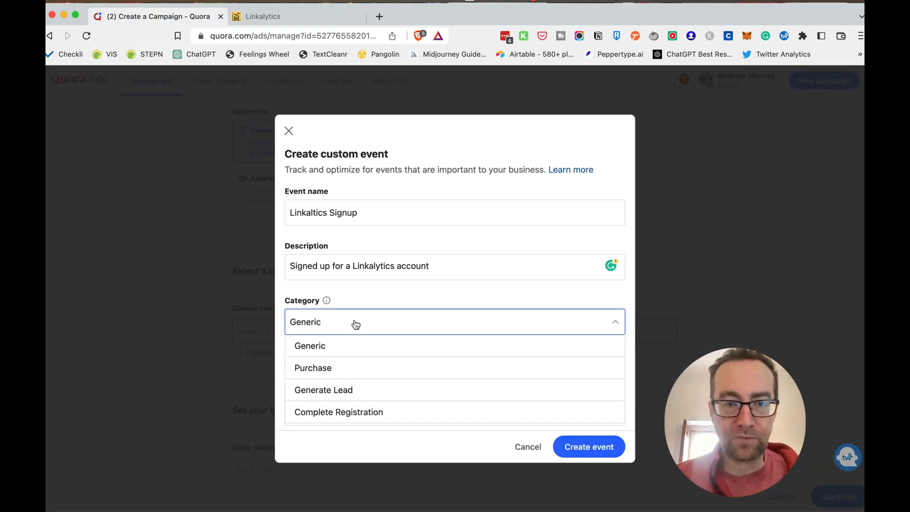
{"action": "left_click", "coordinate": [358, 410]}
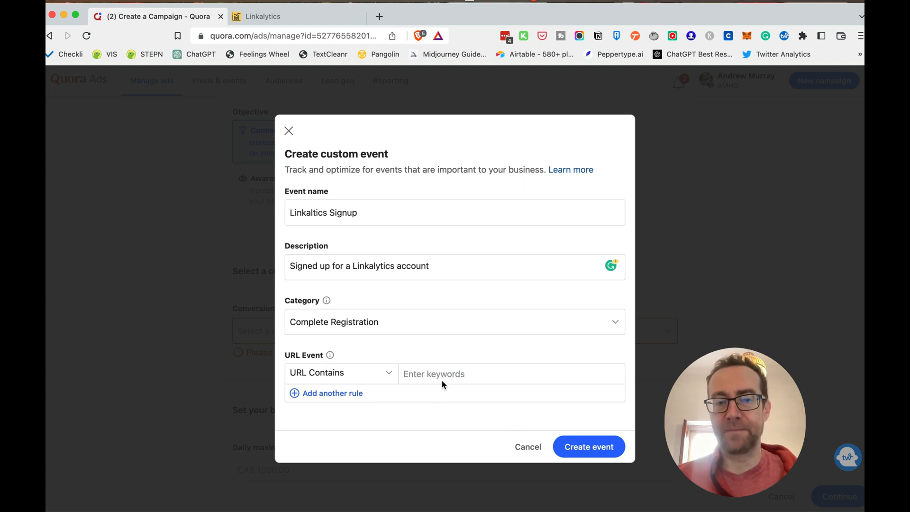
Add the keyword linkalytics.io/register to the URL Contains rule and create the custom event
{"action": "left_click", "coordinate": [393, 374]}
{"action": "left_click", "coordinate": [375, 391]}
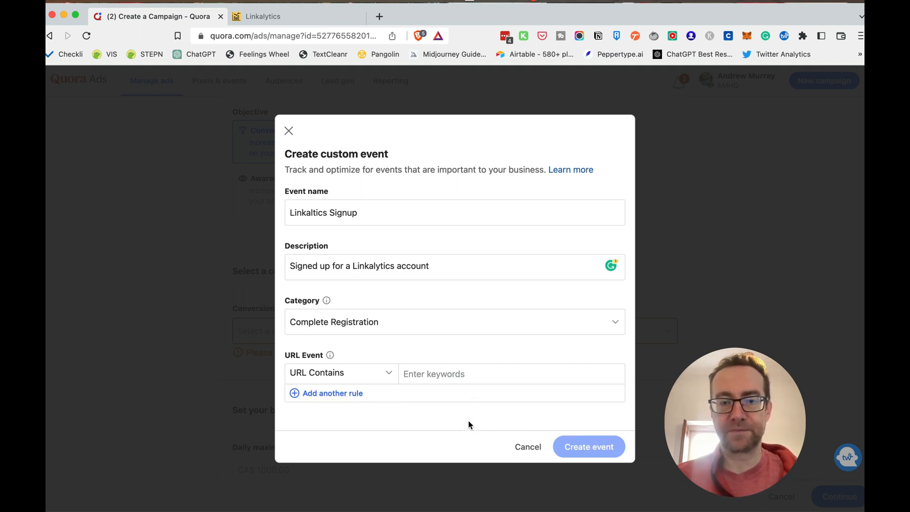
{"action": "type", "text": "linkalytics."}
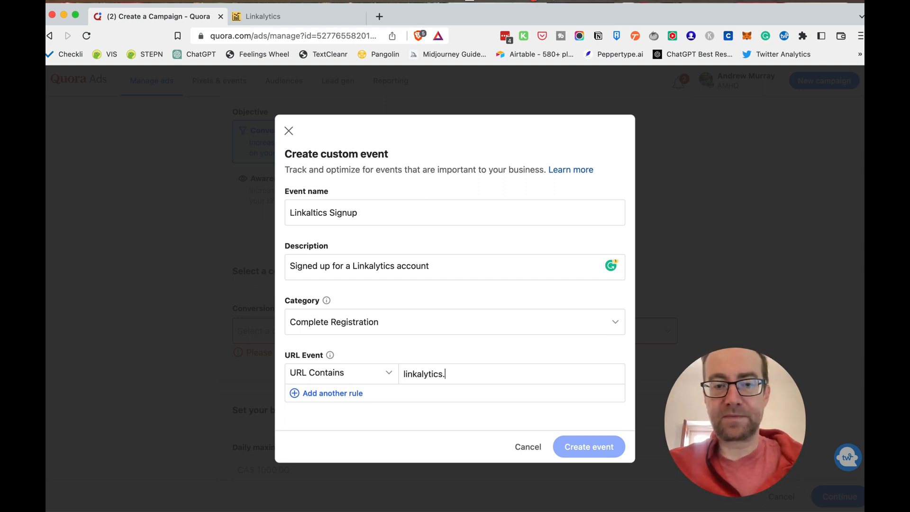
{"action": "type", "text": "io/regi"}
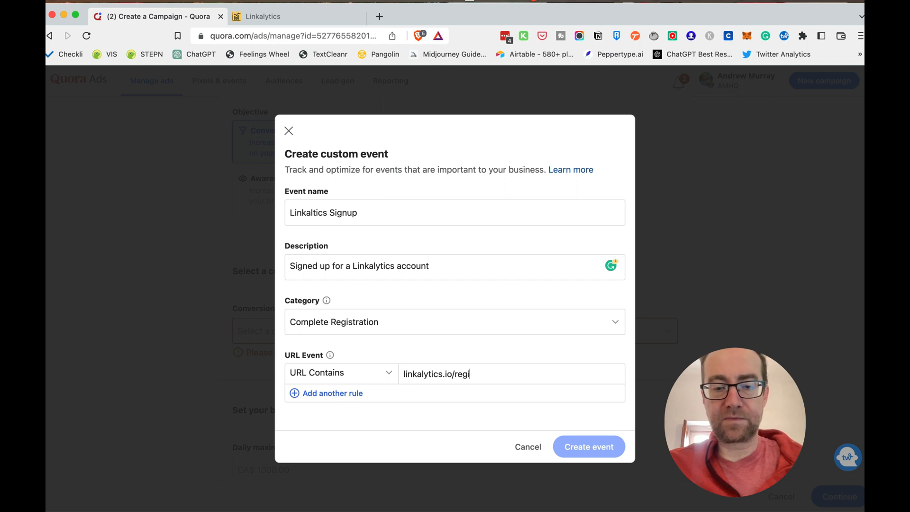
{"action": "type", "text": "ster"}
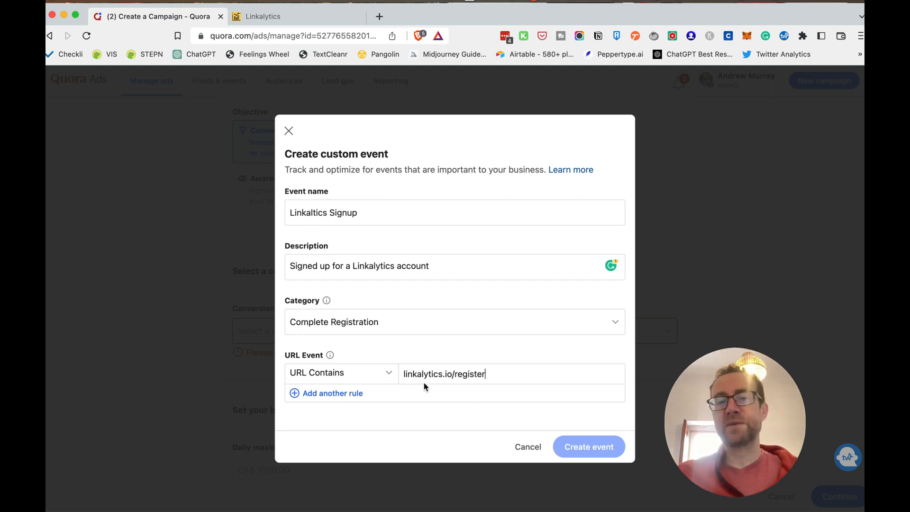
{"action": "left_click", "coordinate": [582, 449]}
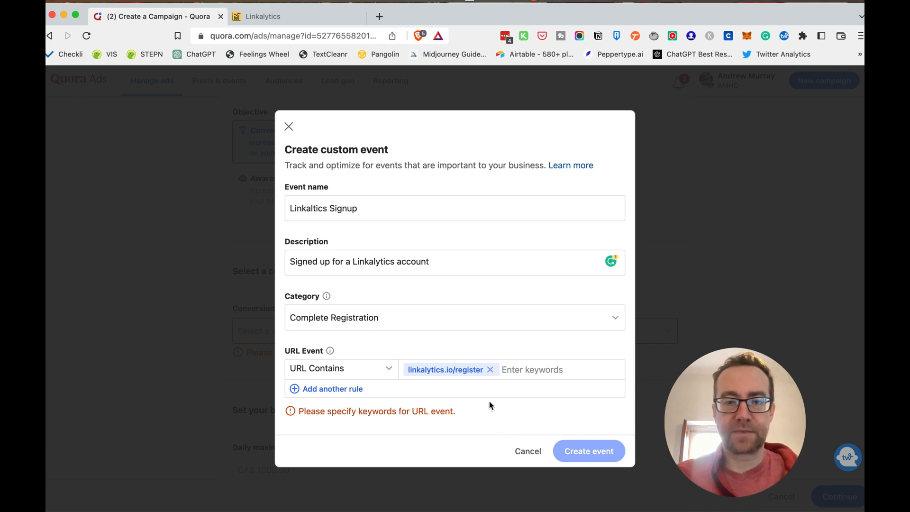
{"action": "left_click", "coordinate": [525, 372]}
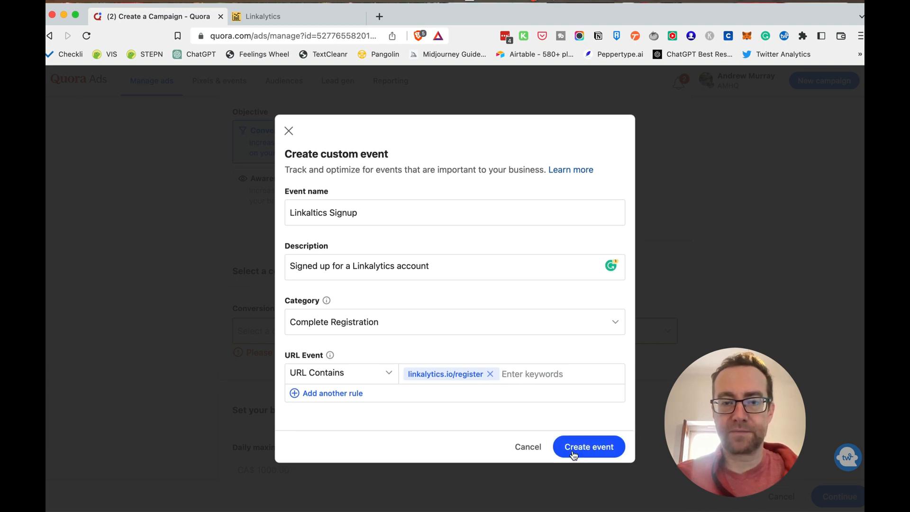
{"action": "left_click", "coordinate": [583, 446]}
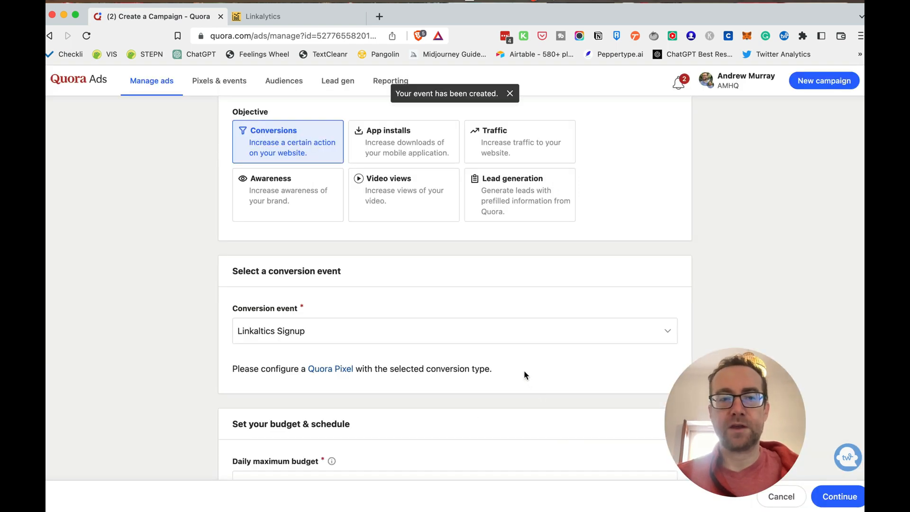
Set the campaign's daily maximum budget to CA$ 30
{"action": "scroll", "coordinate": [520, 367], "scroll_direction": "down", "scroll_amount": 5}
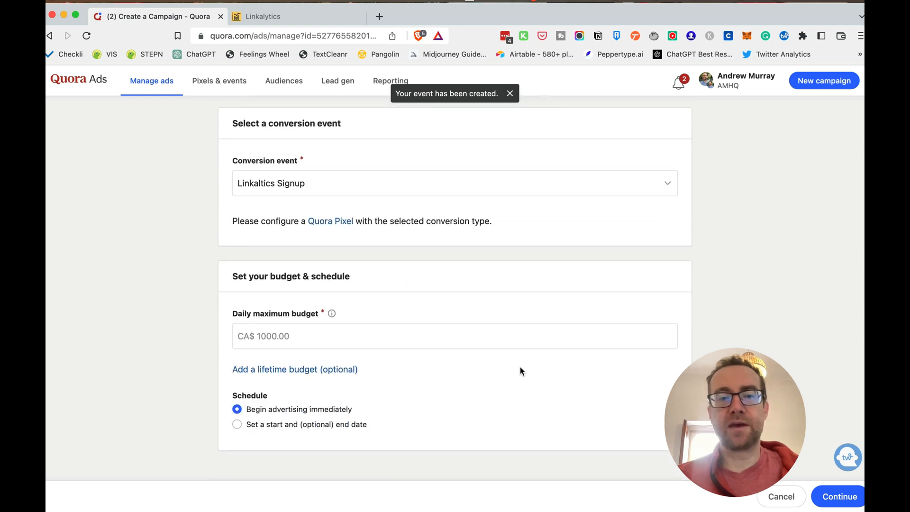
{"action": "left_click", "coordinate": [310, 334]}
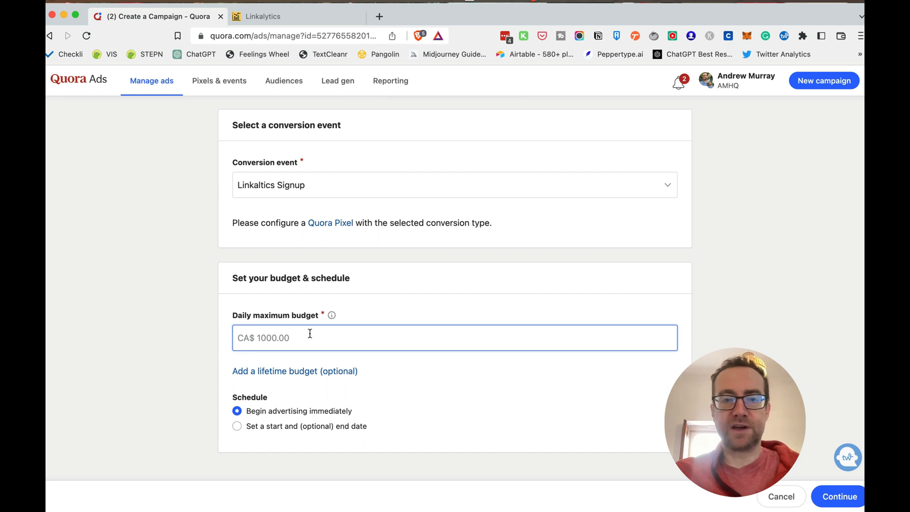
{"action": "type", "text": "30"}
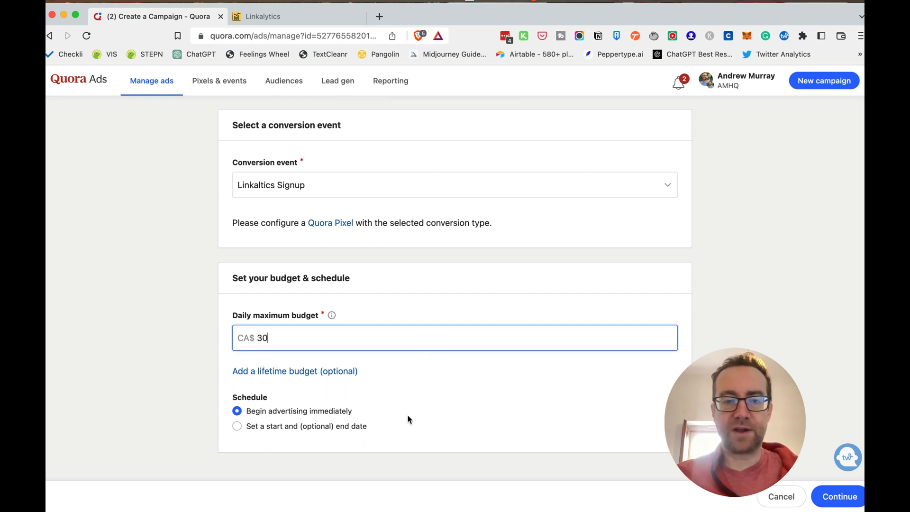
Schedule the campaign with a set start date of 02/26/2023 at 7:00 AM
{"action": "left_click", "coordinate": [308, 427]}
{"action": "scroll", "coordinate": [308, 427], "scroll_direction": "down", "scroll_amount": 3}
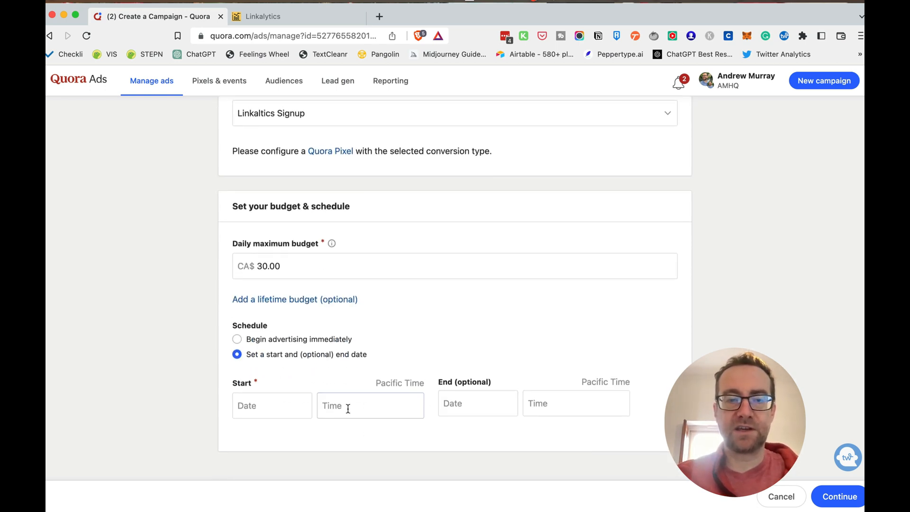
{"action": "left_click", "coordinate": [294, 405]}
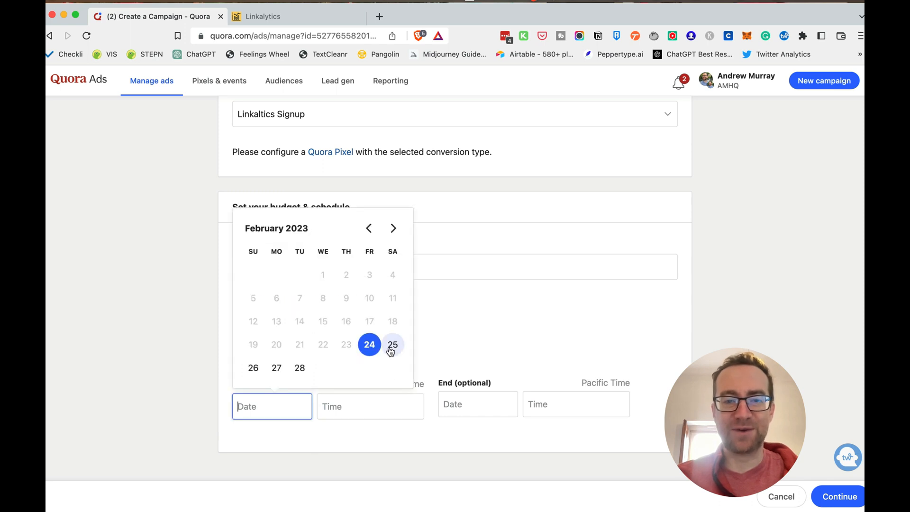
{"action": "left_click", "coordinate": [257, 367]}
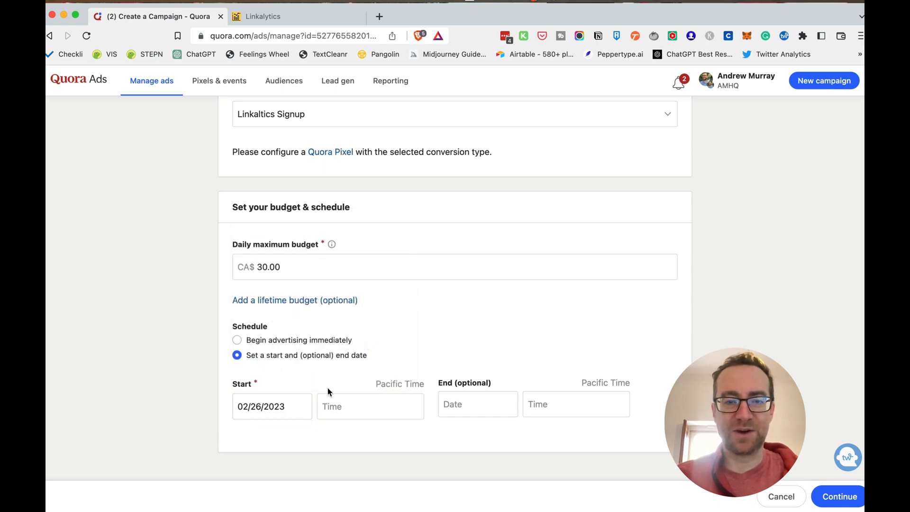
{"action": "left_click", "coordinate": [349, 405]}
{"action": "left_click", "coordinate": [351, 383]}
Set the campaign's optional end date to 03/24/2023 at 7:00 AM
{"action": "left_click", "coordinate": [478, 402]}
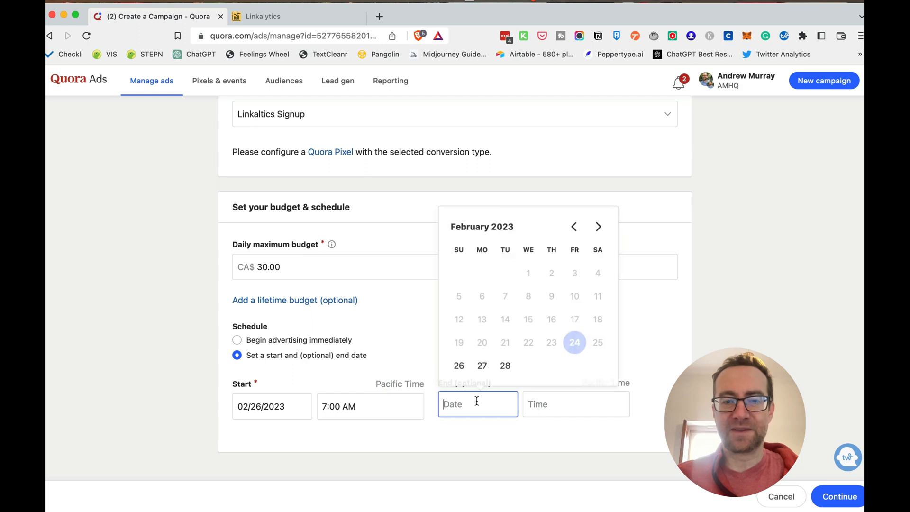
{"action": "left_click", "coordinate": [599, 225]}
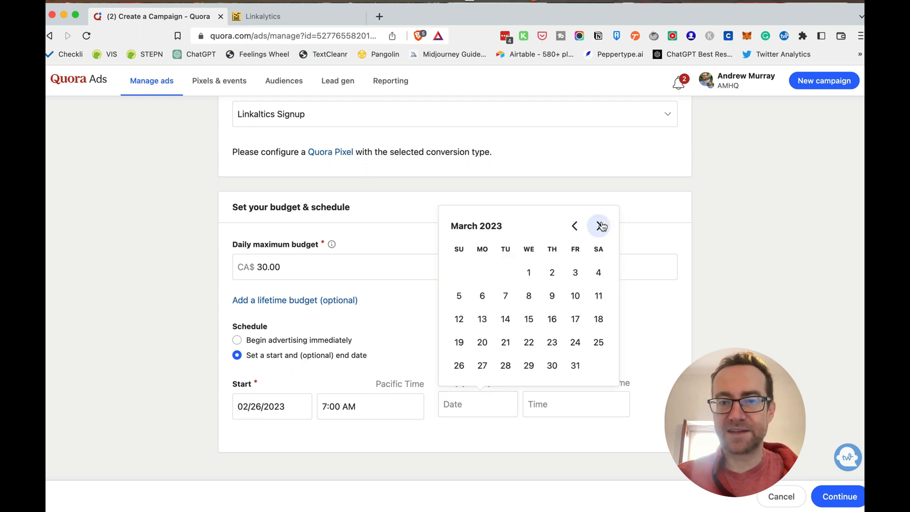
{"action": "left_click", "coordinate": [575, 343]}
{"action": "left_click", "coordinate": [573, 401]}
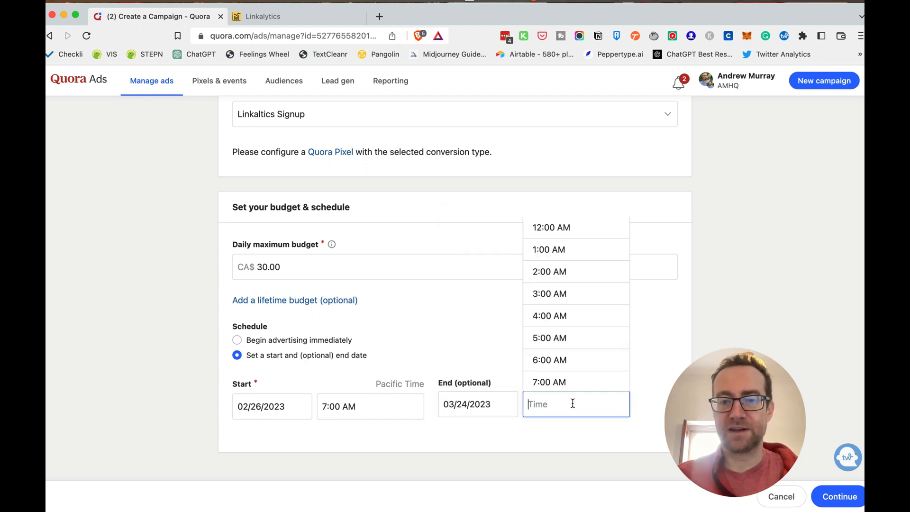
{"action": "left_click", "coordinate": [567, 378]}
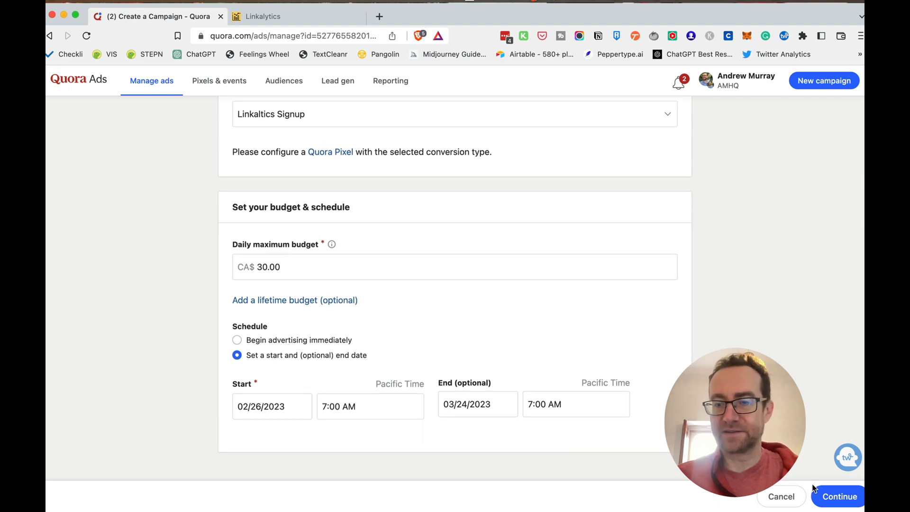
Continue to the ad set stage and name the ad set "Conversion - questions"
{"action": "left_click", "coordinate": [825, 494]}
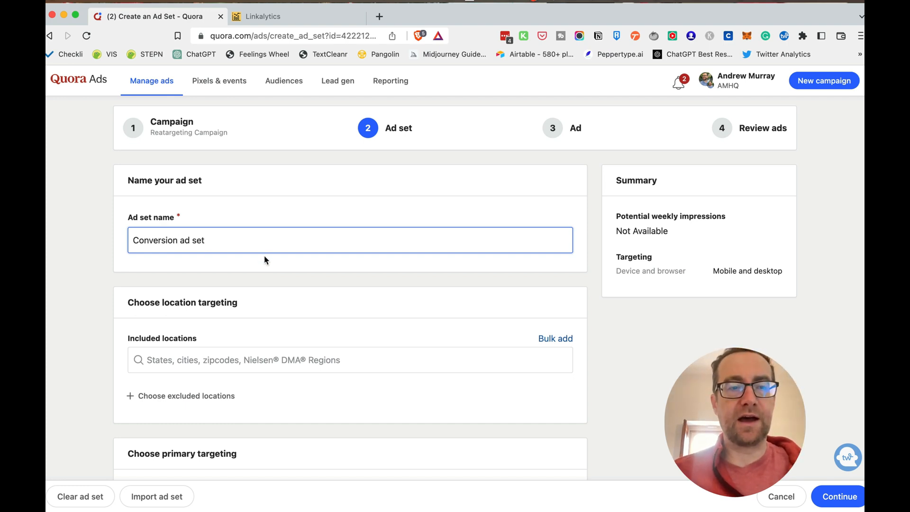
{"action": "left_click_drag", "start_coordinate": [179, 240], "coordinate": [227, 239]}
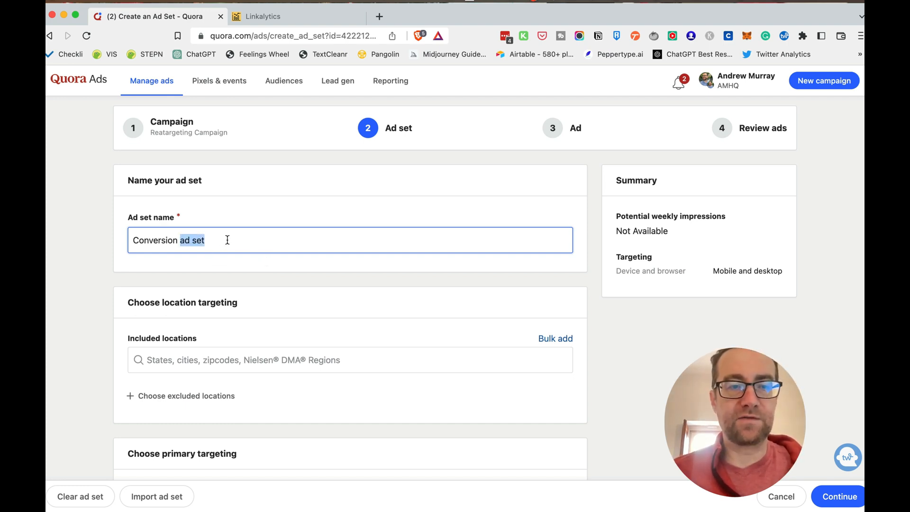
{"action": "type", "text": "-"}
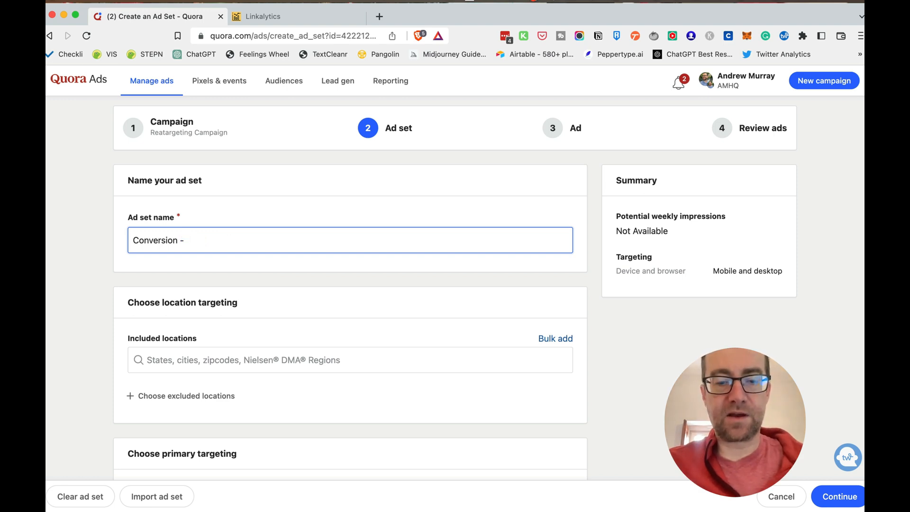
Add the countries United States and United Kingdom to the ad set's included locations
{"action": "scroll", "coordinate": [281, 255], "scroll_direction": "down", "scroll_amount": 2}
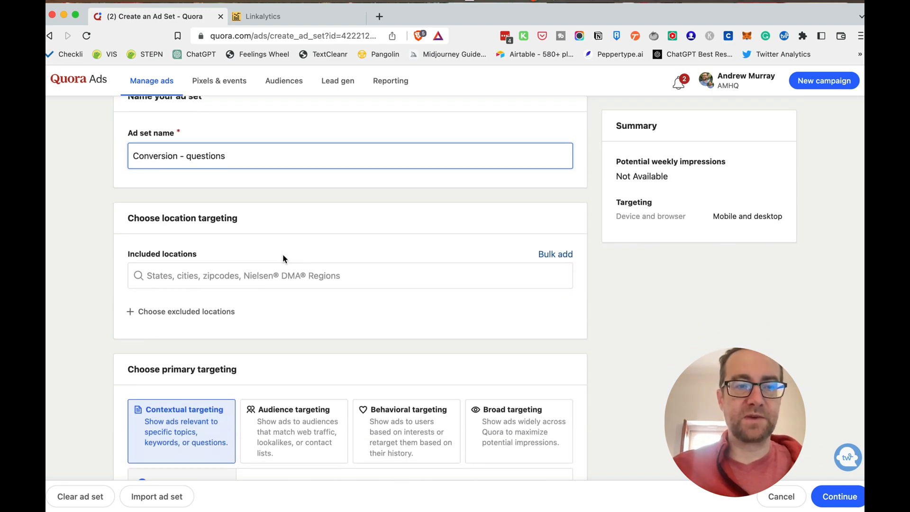
{"action": "left_click", "coordinate": [226, 277]}
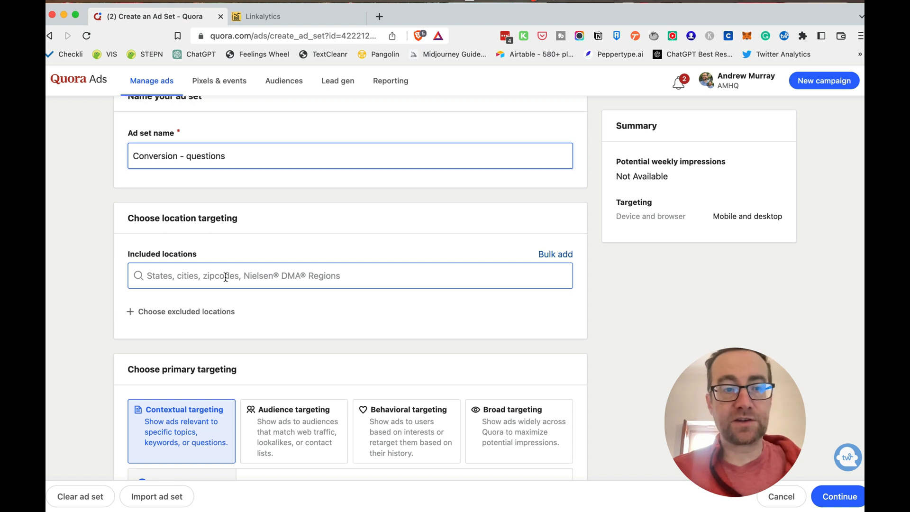
{"action": "left_click", "coordinate": [226, 277]}
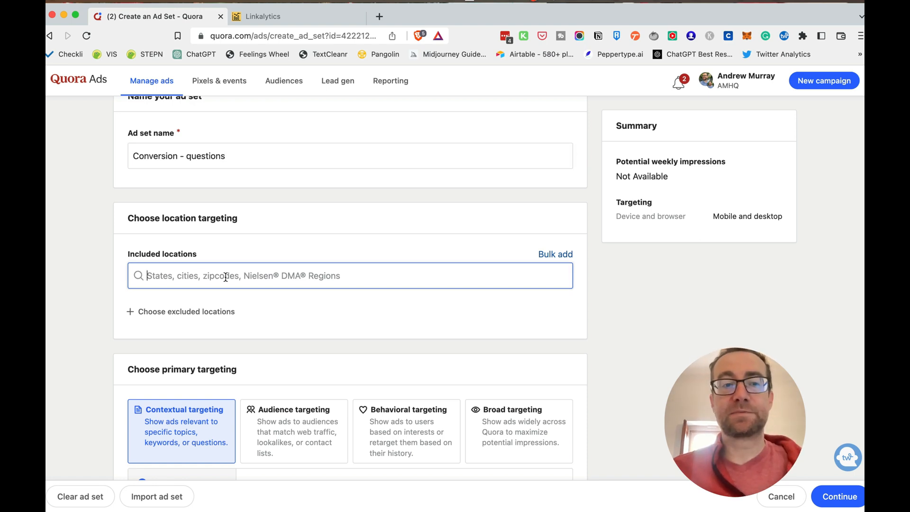
{"action": "type", "text": "united"}
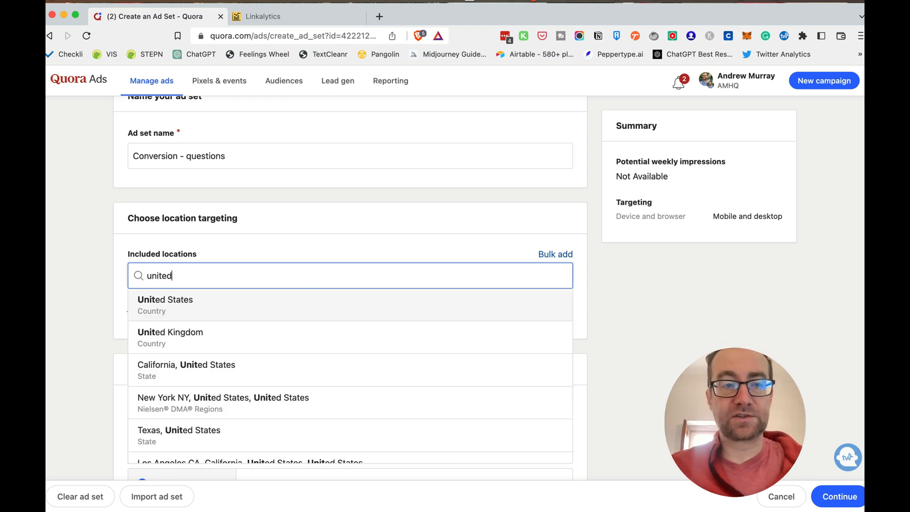
{"action": "left_click", "coordinate": [224, 306]}
{"action": "left_click", "coordinate": [263, 276]}
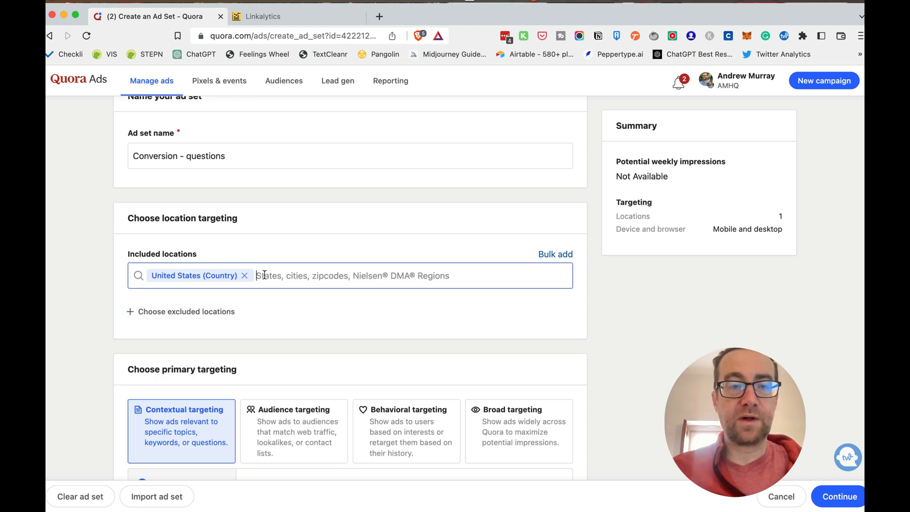
{"action": "type", "text": "united"}
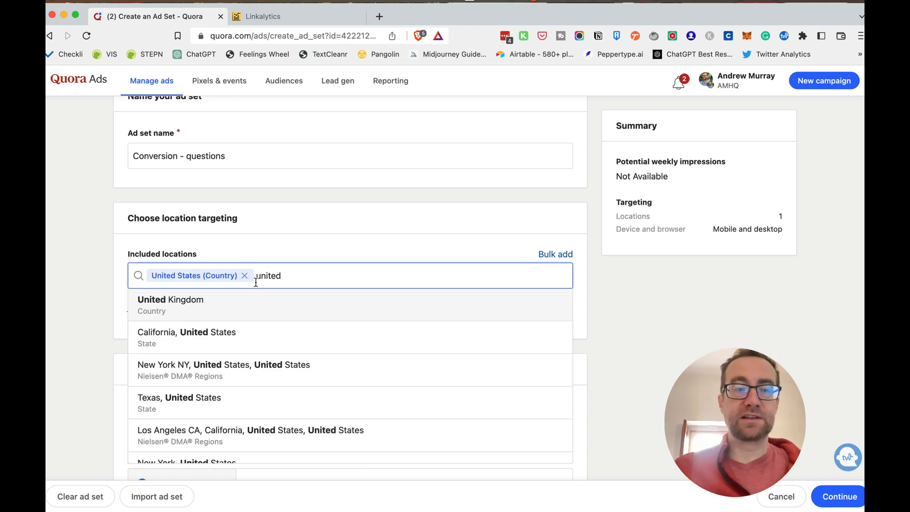
{"action": "left_click", "coordinate": [220, 304]}
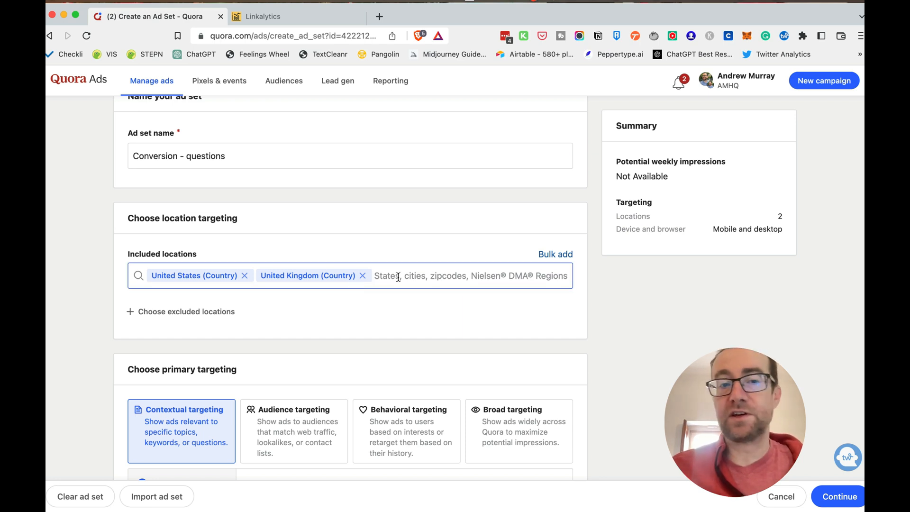
Add the countries Canada, Australia and New Zealand to the included locations
{"action": "type", "text": "can"}
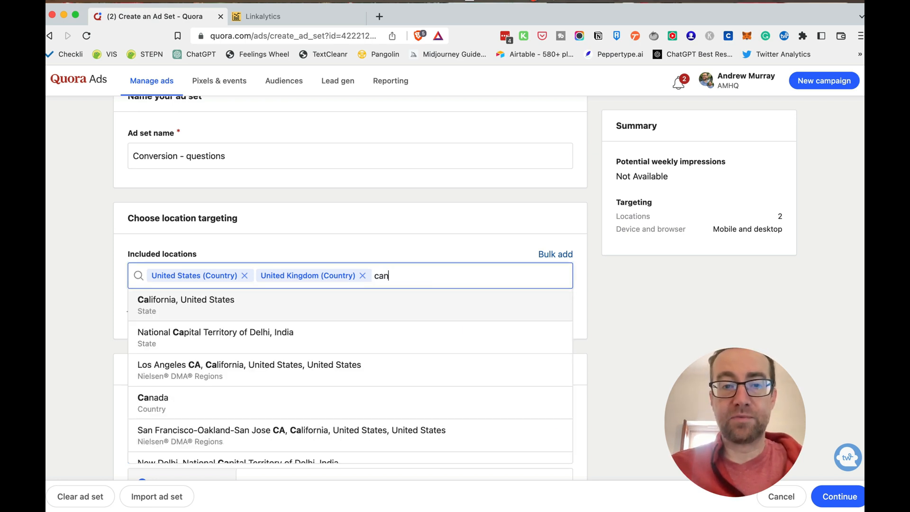
{"action": "left_click", "coordinate": [246, 308]}
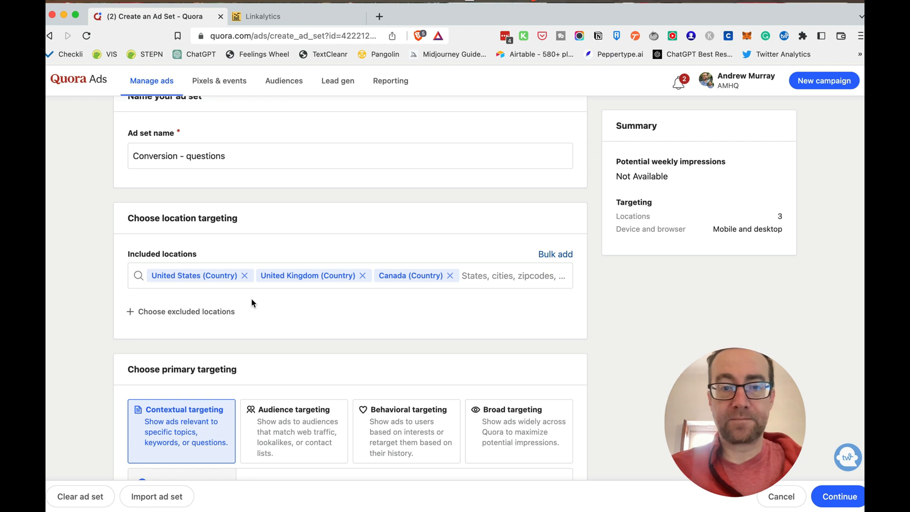
{"action": "left_click", "coordinate": [481, 276]}
{"action": "type", "text": "aus"}
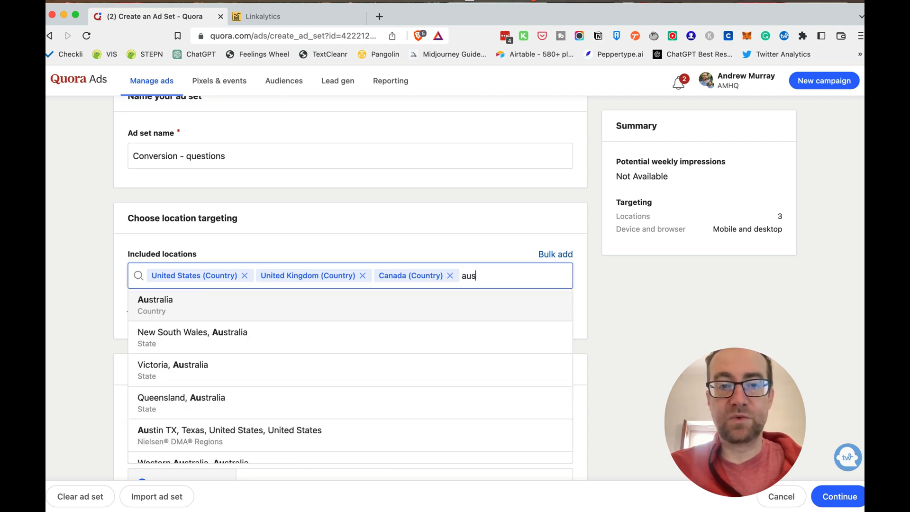
{"action": "left_click", "coordinate": [358, 300]}
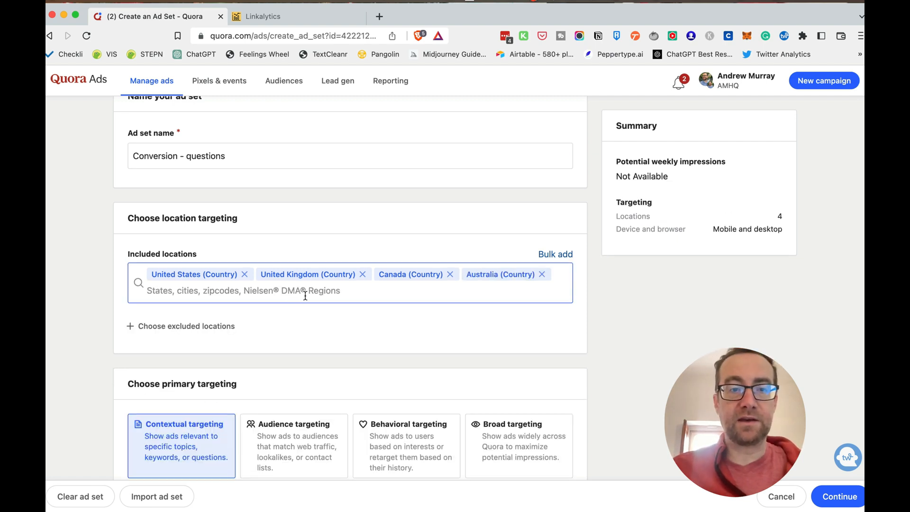
{"action": "type", "text": "new ze"}
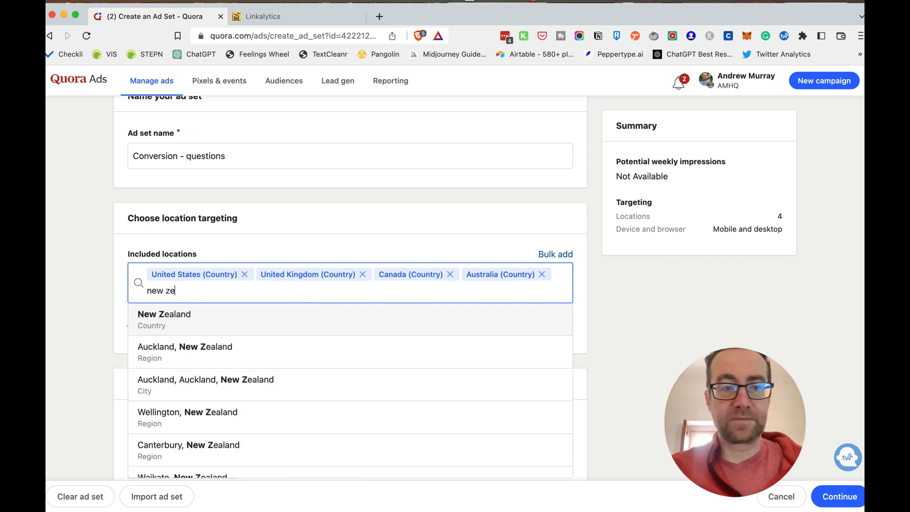
{"action": "left_click", "coordinate": [247, 323]}
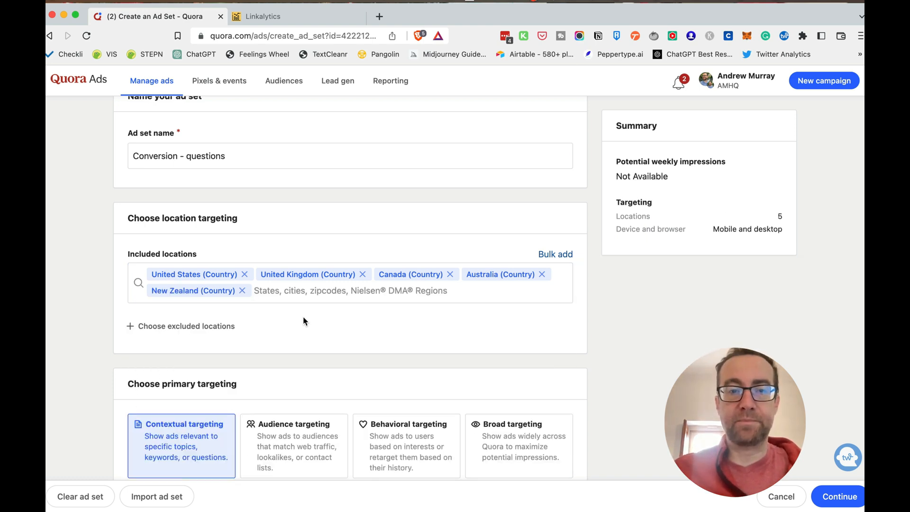
Examine the audience, behavioral and broad options for primary targeting, including the available audiences and the keyword history settings
{"action": "scroll", "coordinate": [303, 317], "scroll_direction": "down", "scroll_amount": 3}
{"action": "scroll", "coordinate": [300, 318], "scroll_direction": "down", "scroll_amount": 2}
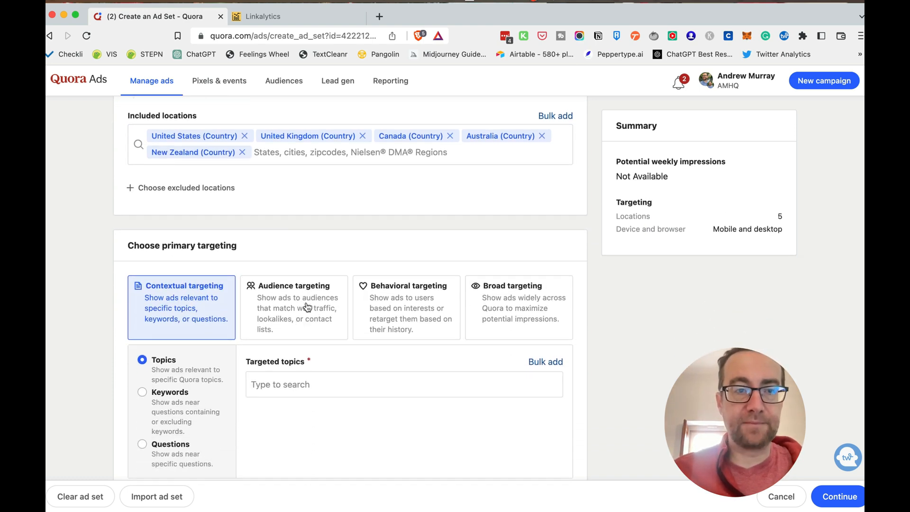
{"action": "scroll", "coordinate": [304, 306], "scroll_direction": "down", "scroll_amount": 5}
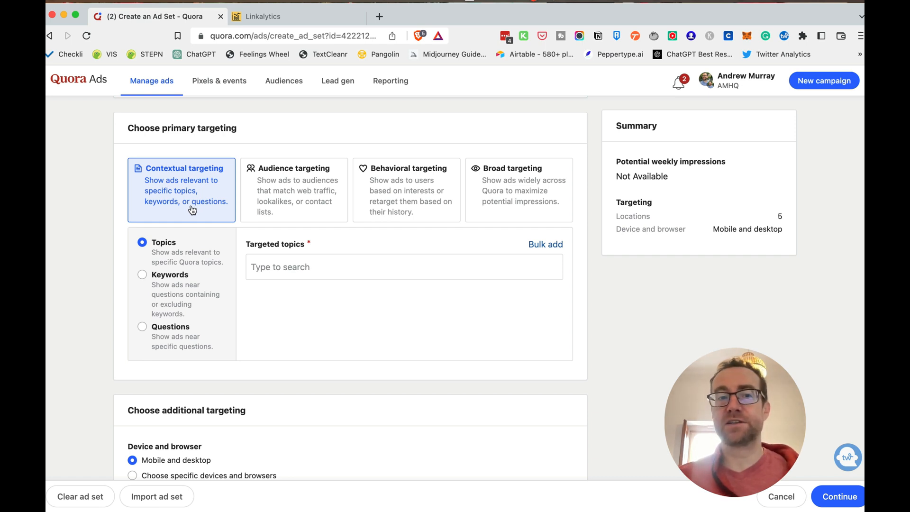
{"action": "left_click", "coordinate": [286, 196]}
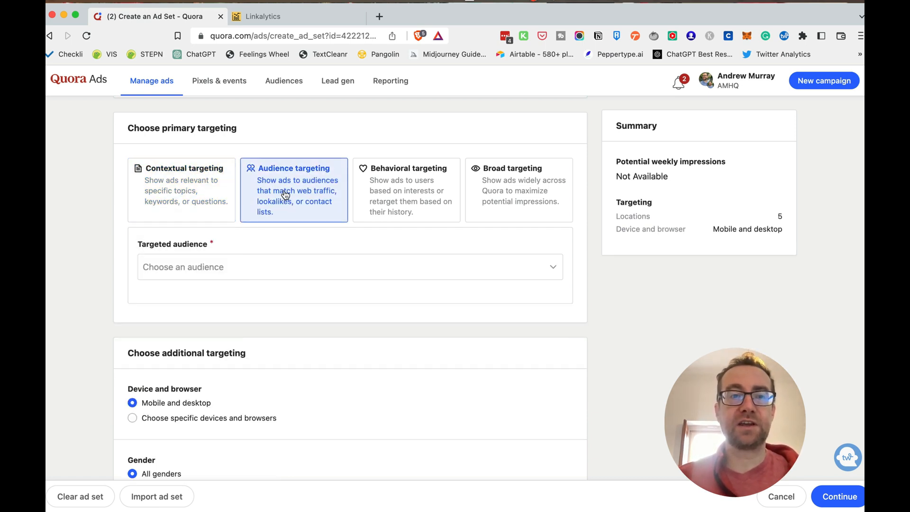
{"action": "left_click", "coordinate": [285, 269]}
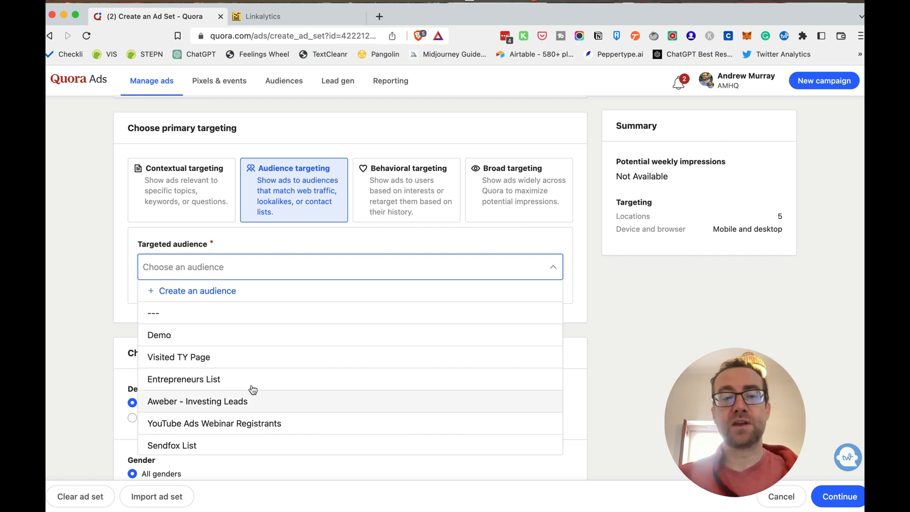
{"action": "left_click", "coordinate": [264, 245]}
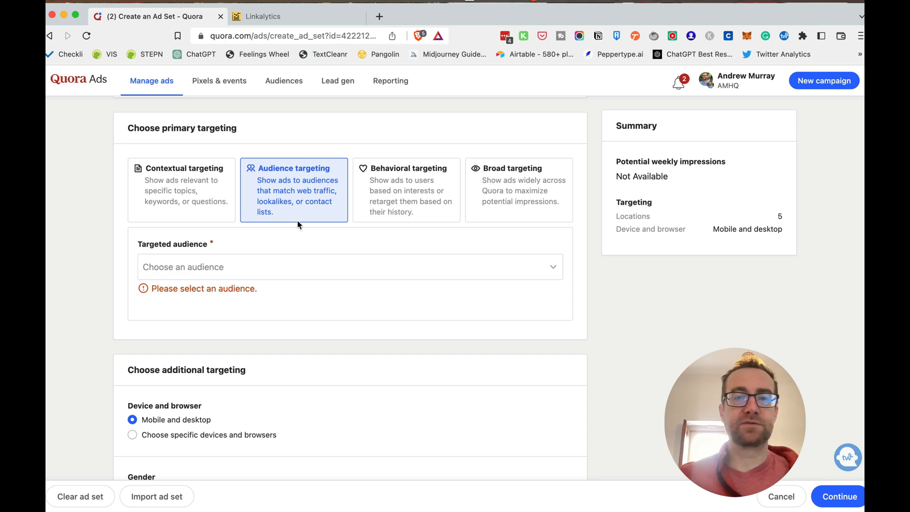
{"action": "left_click", "coordinate": [379, 208]}
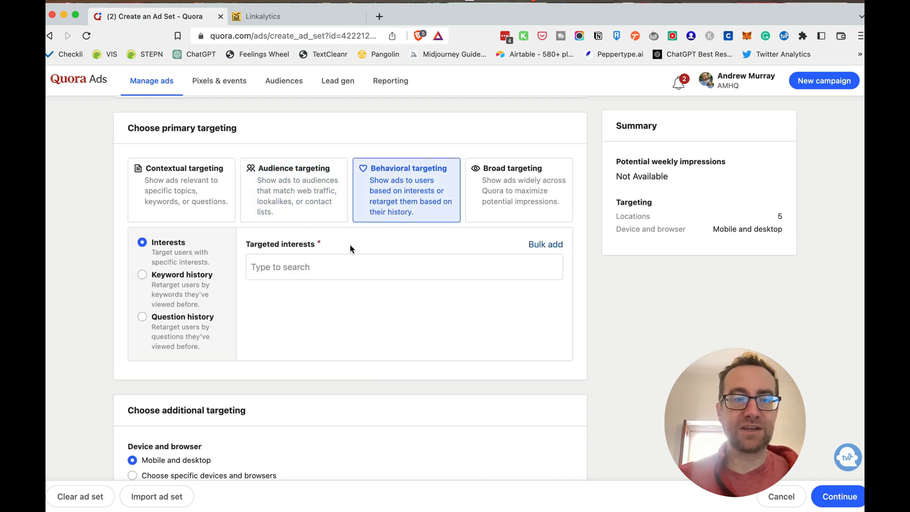
{"action": "left_click", "coordinate": [176, 284]}
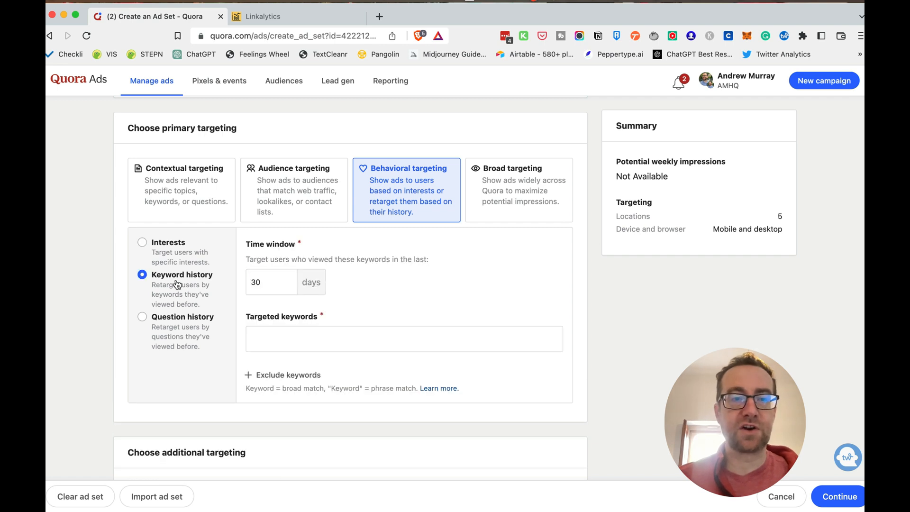
{"action": "left_click", "coordinate": [274, 340]}
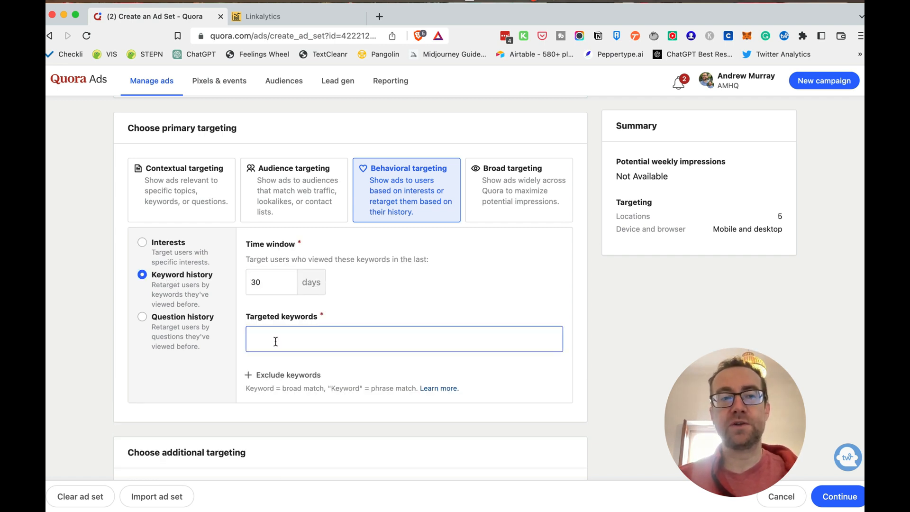
{"action": "left_click", "coordinate": [513, 196]}
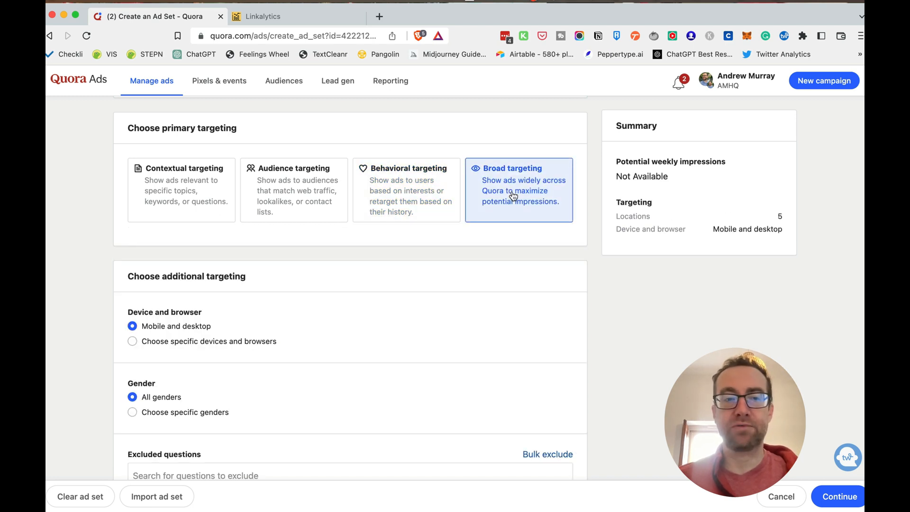
Set the primary targeting to contextual keywords and add "retargeting" as a targeted keyword
{"action": "left_click", "coordinate": [198, 198]}
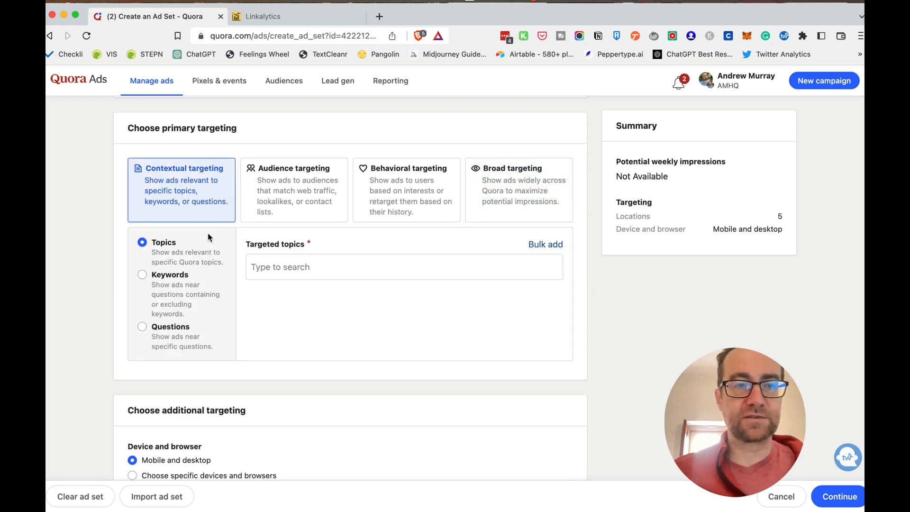
{"action": "left_click", "coordinate": [181, 302]}
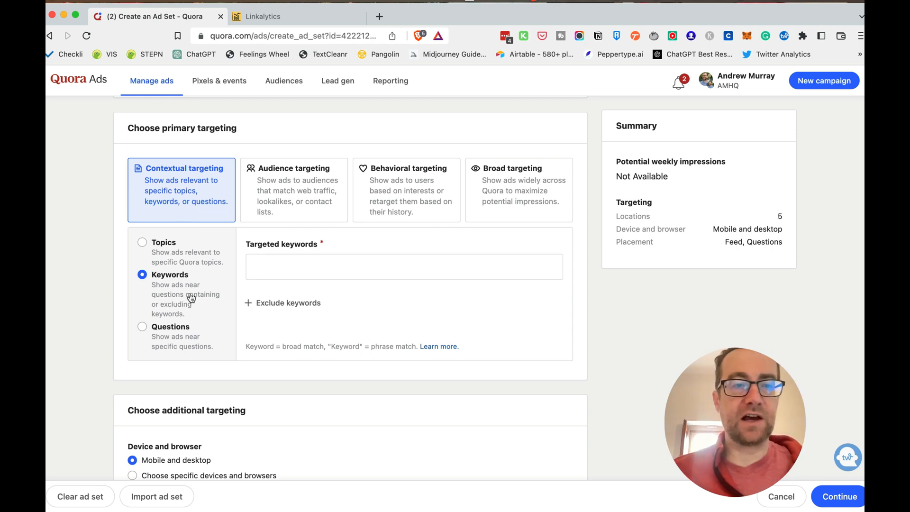
{"action": "left_click", "coordinate": [255, 270]}
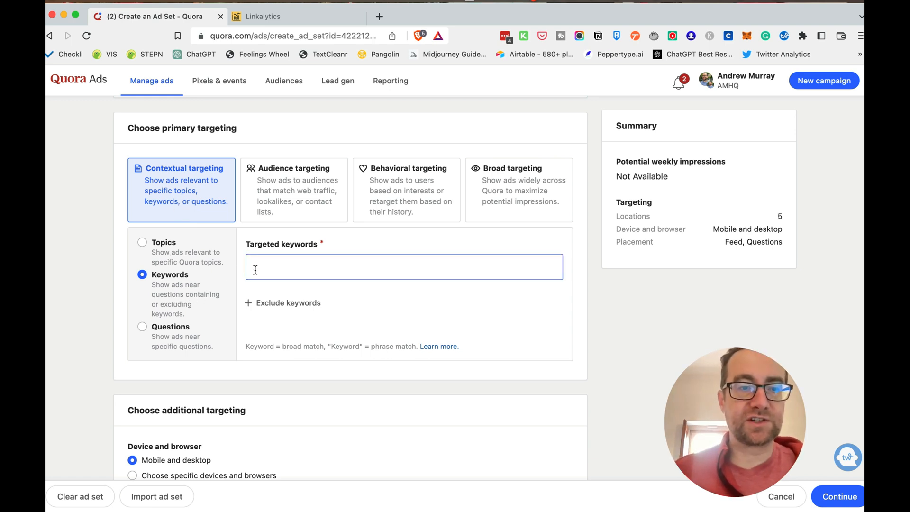
{"action": "type", "text": "reta"}
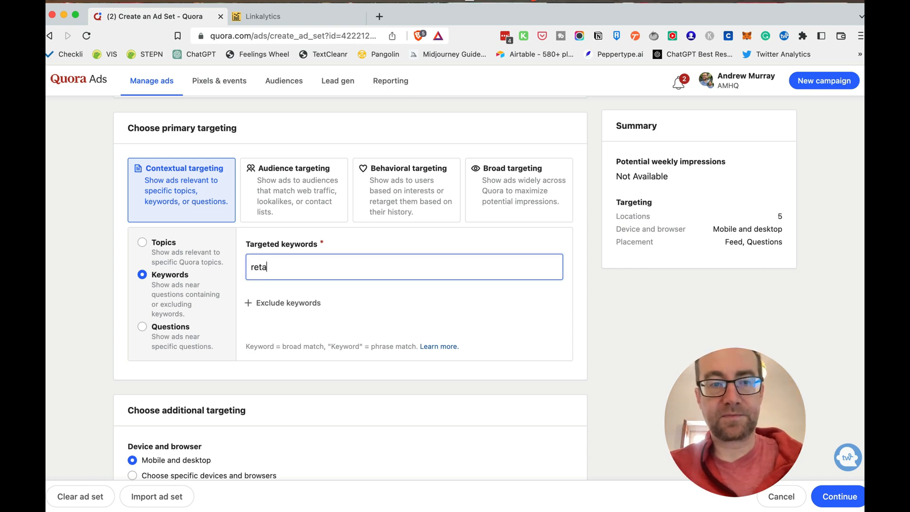
{"action": "type", "text": "rgeting"}
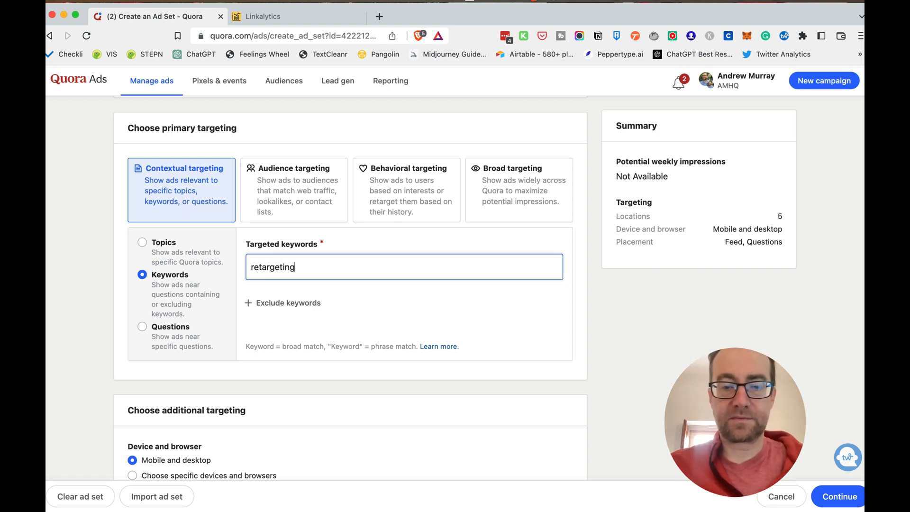
{"action": "key", "text": "Return"}
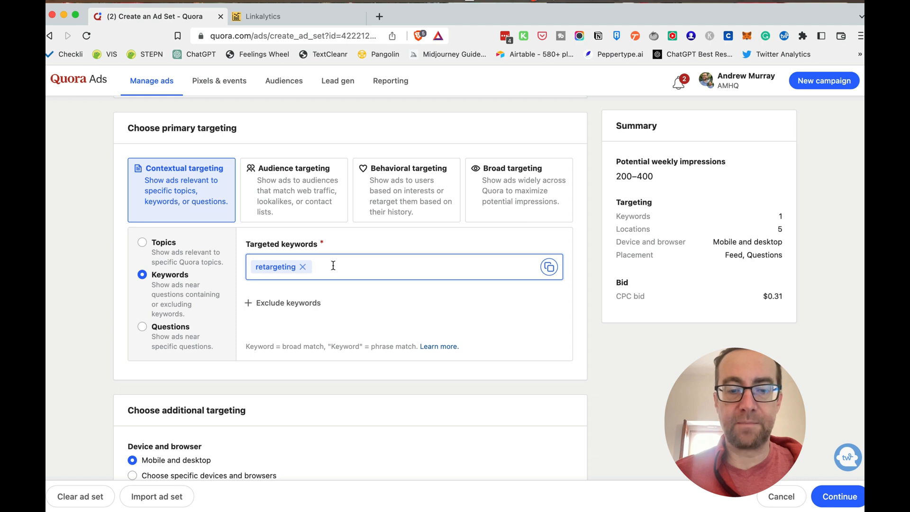
Add "link shortener", "track your links" and "track social media clicks" as targeted keywords
{"action": "type", "text": "link sho"}
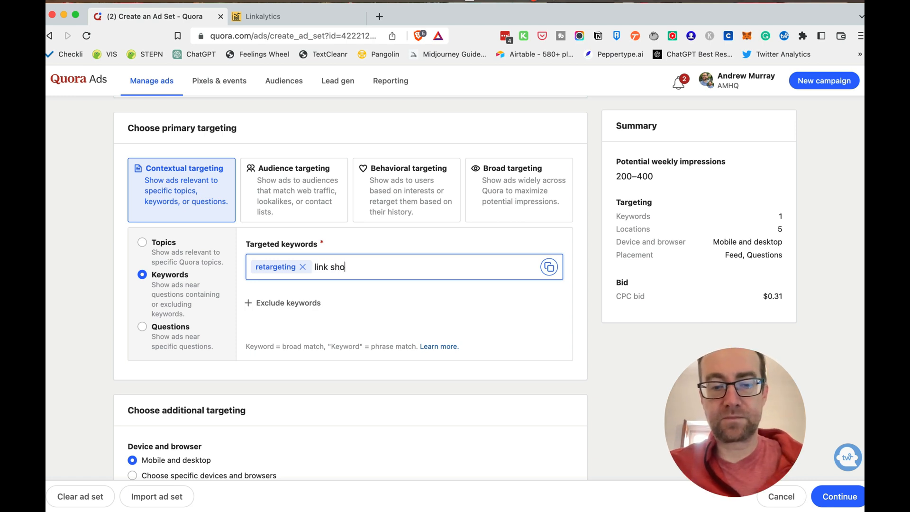
{"action": "type", "text": "rtener"}
{"action": "key", "text": "Return"}
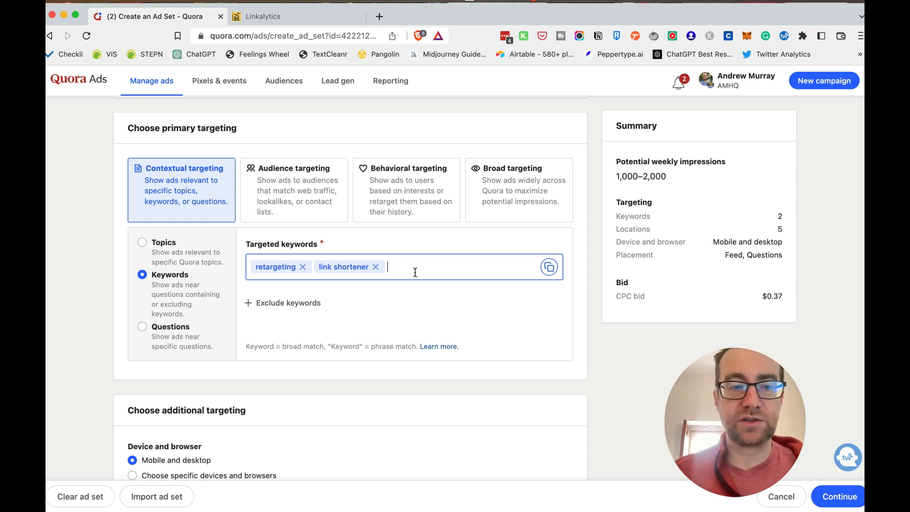
{"action": "scroll", "coordinate": [415, 272], "scroll_direction": "down", "scroll_amount": 1}
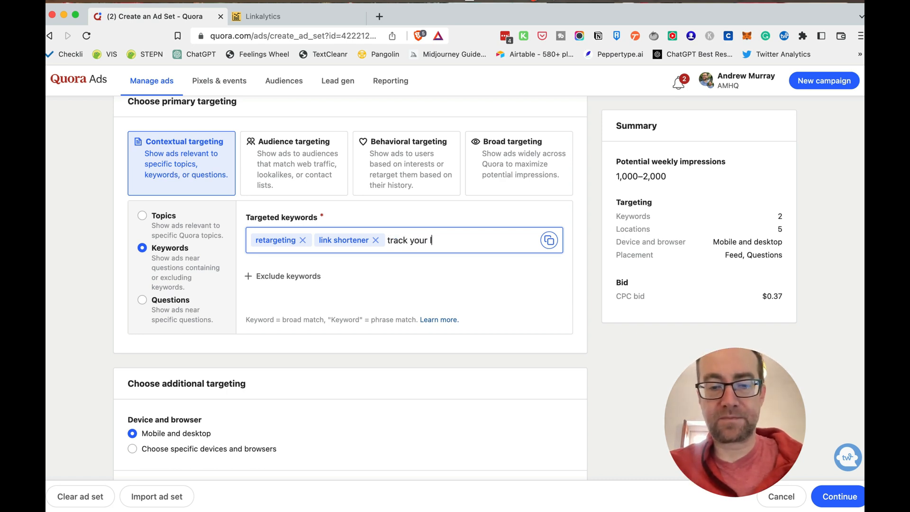
{"action": "key", "text": "Return"}
{"action": "type", "text": "tr"}
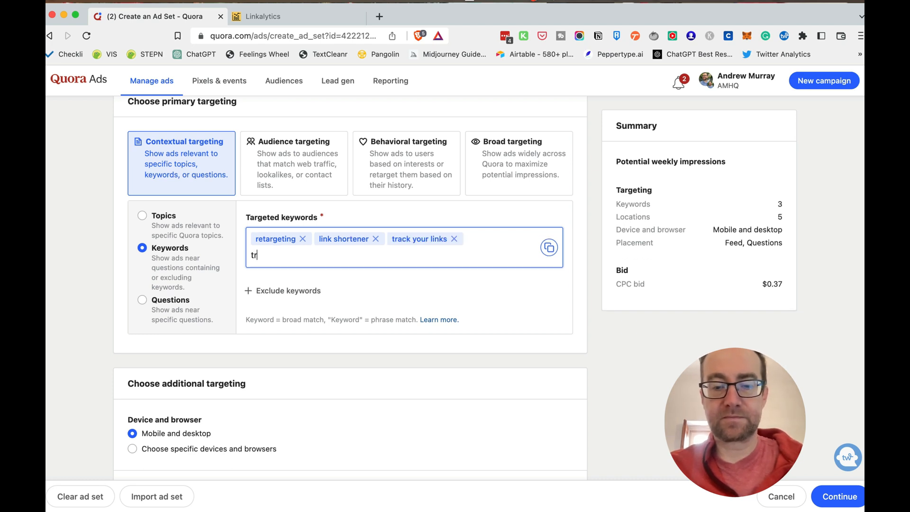
{"action": "type", "text": "ack social media clicks"}
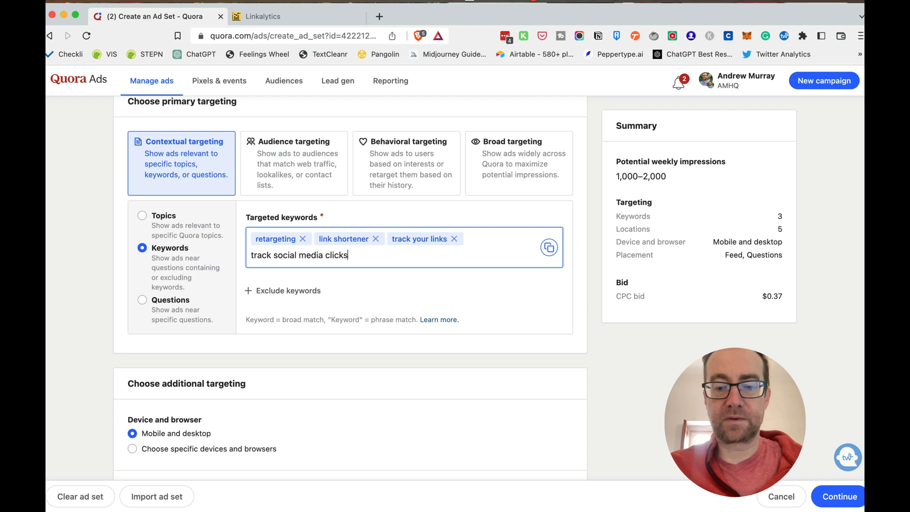
{"action": "key", "text": "Return"}
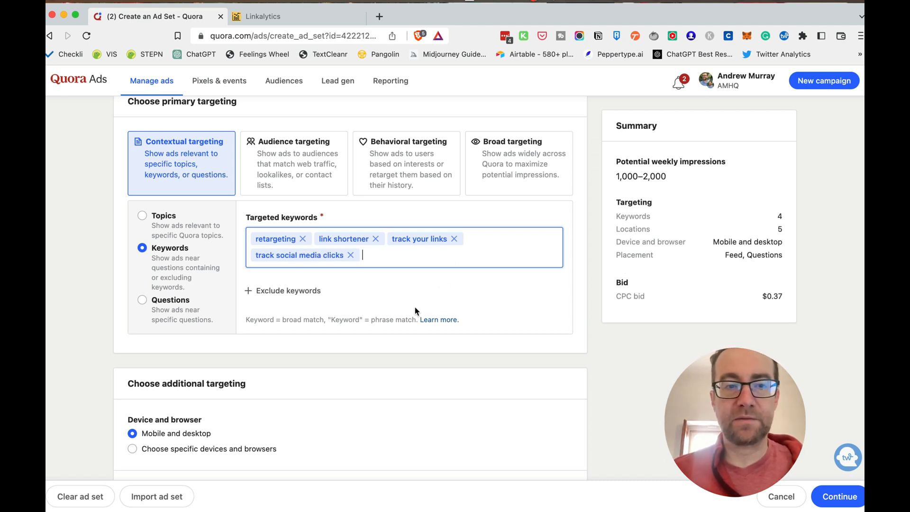
Switch the contextual targeting to questions and search the targeted questions for "retargeting"
{"action": "scroll", "coordinate": [414, 306], "scroll_direction": "down", "scroll_amount": 3}
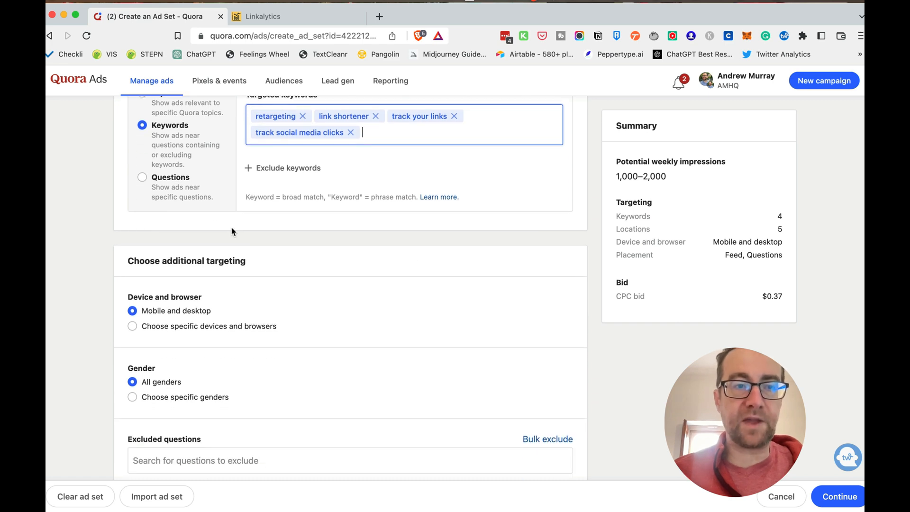
{"action": "left_click", "coordinate": [180, 191]}
{"action": "left_click", "coordinate": [165, 152]}
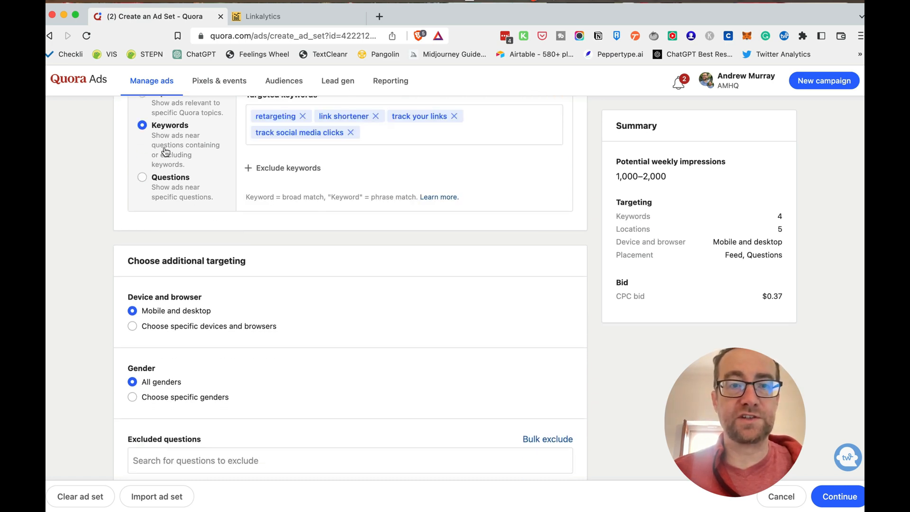
{"action": "left_click", "coordinate": [166, 184]}
{"action": "scroll", "coordinate": [232, 195], "scroll_direction": "up", "scroll_amount": 2}
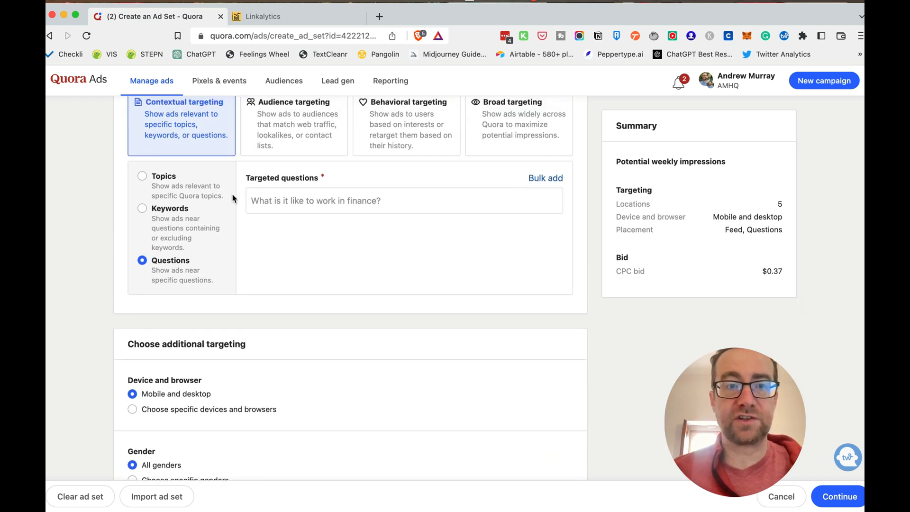
{"action": "left_click", "coordinate": [277, 208]}
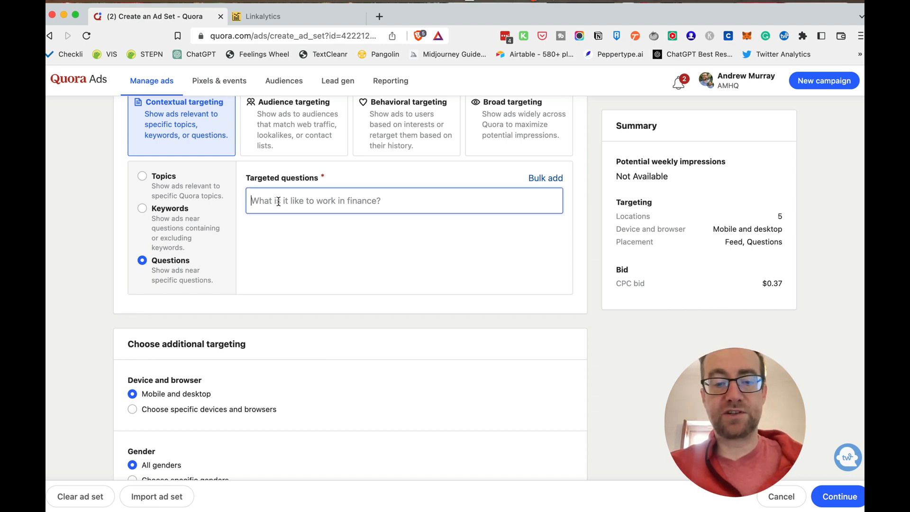
{"action": "type", "text": "retar"}
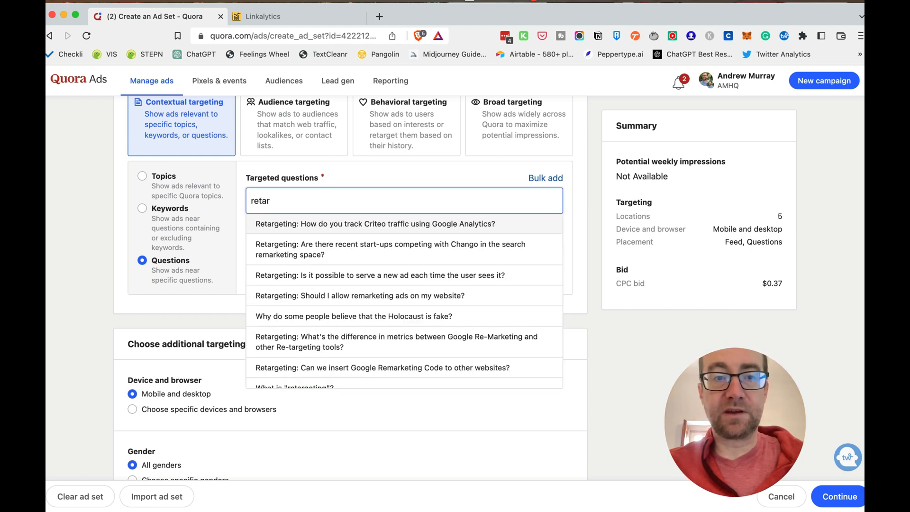
{"action": "type", "text": "geting"}
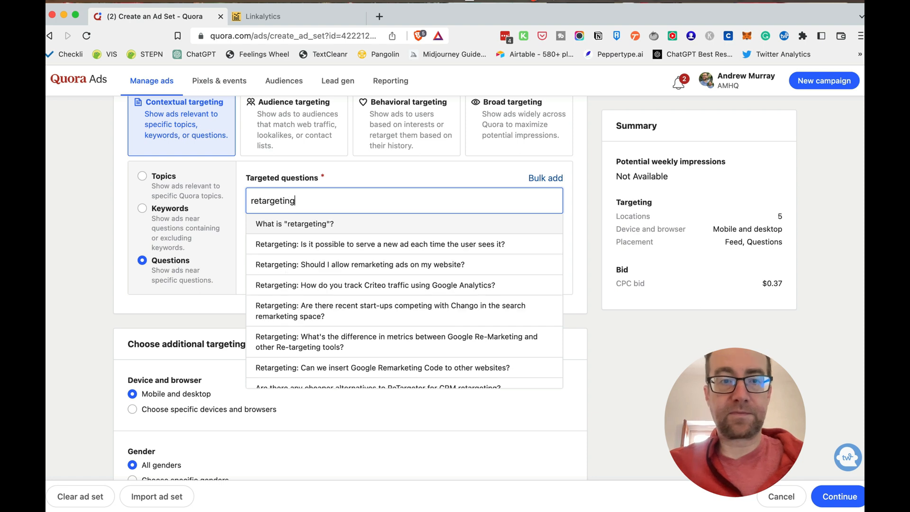
{"action": "scroll", "coordinate": [342, 294], "scroll_direction": "down", "scroll_amount": 3}
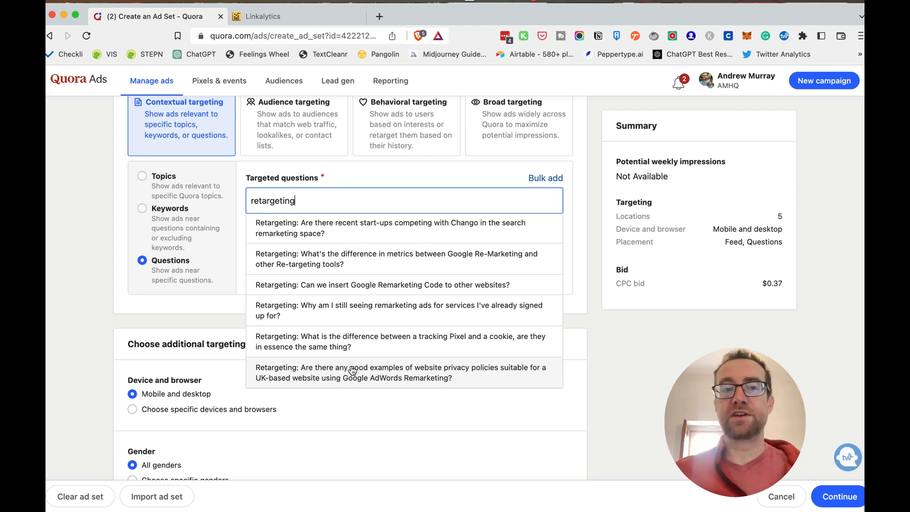
Search the targeted questions for "how to track links" and switch back to keyword targeting
{"action": "double_click", "coordinate": [302, 202]}
{"action": "type", "text": "how to tr"}
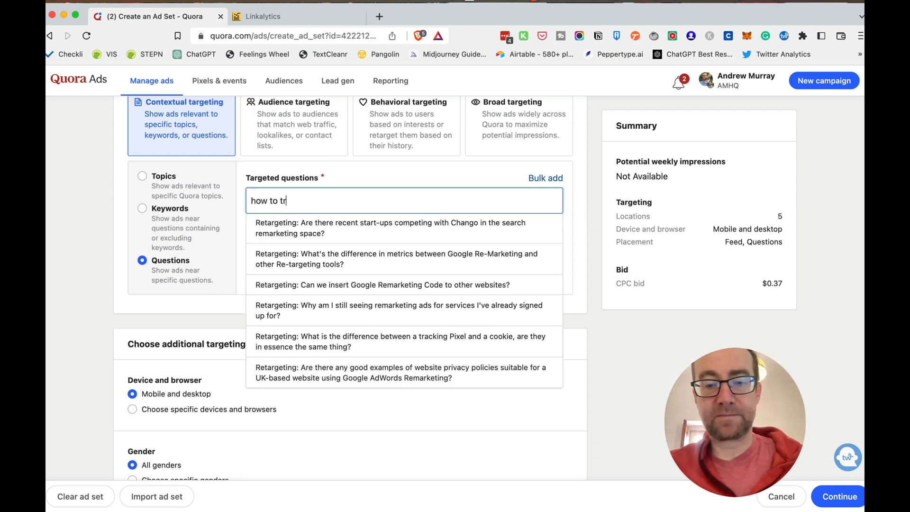
{"action": "type", "text": "ack links"}
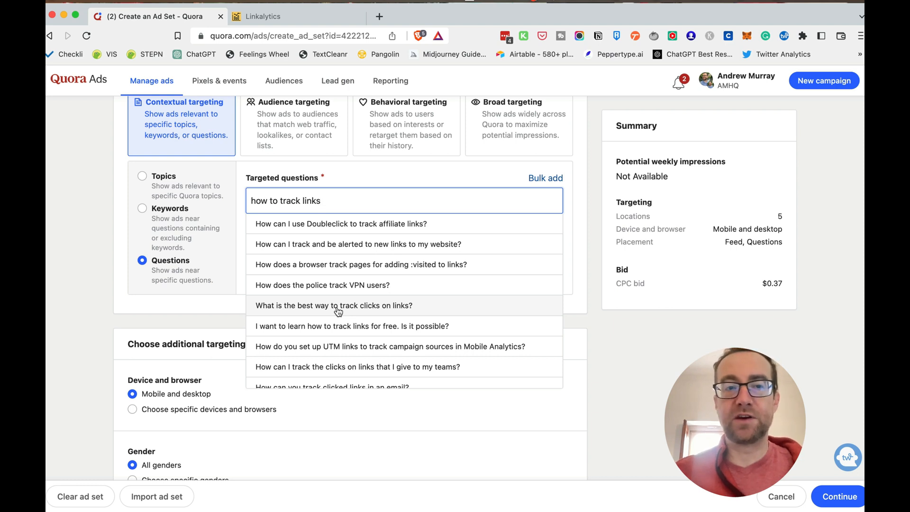
{"action": "left_click", "coordinate": [138, 211]}
Choose specific devices and browsers for the ad set, including all mobile devices and all desktop browsers
{"action": "scroll", "coordinate": [79, 254], "scroll_direction": "down", "scroll_amount": 4}
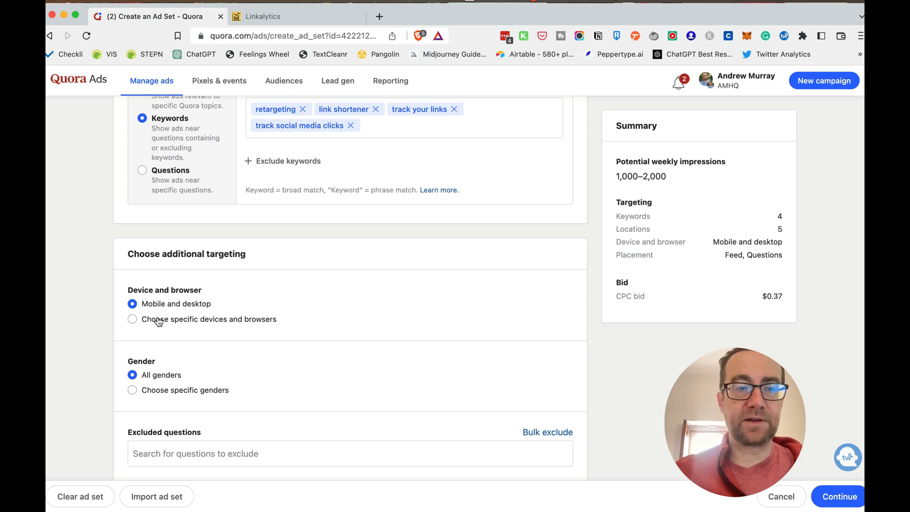
{"action": "left_click", "coordinate": [158, 322]}
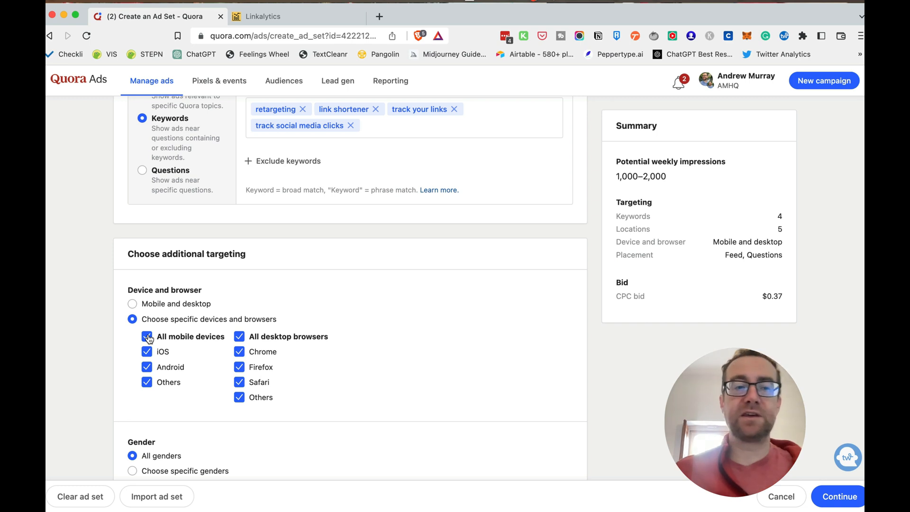
{"action": "left_click", "coordinate": [148, 337]}
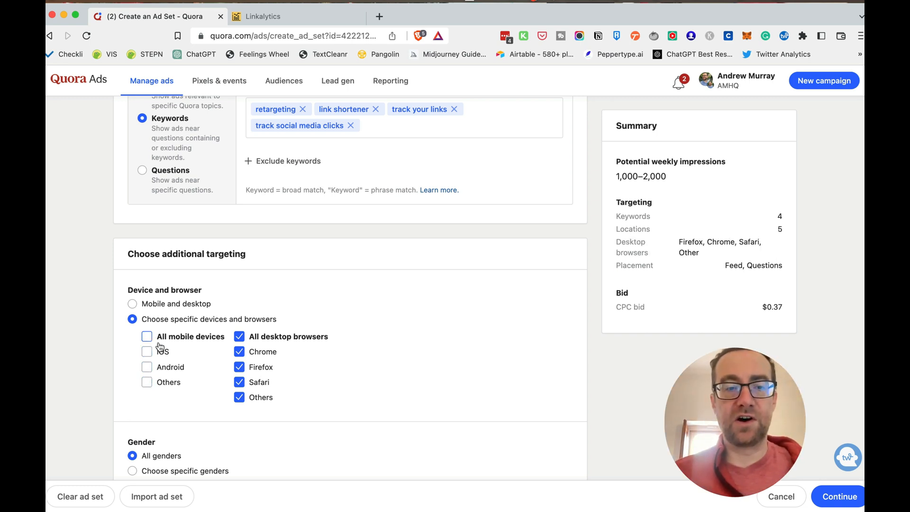
{"action": "left_click", "coordinate": [239, 398]}
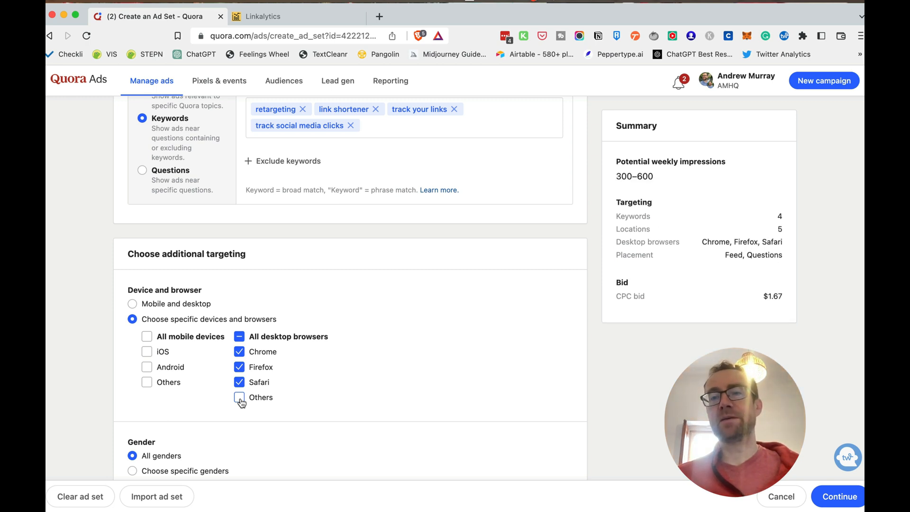
{"action": "left_click", "coordinate": [240, 398]}
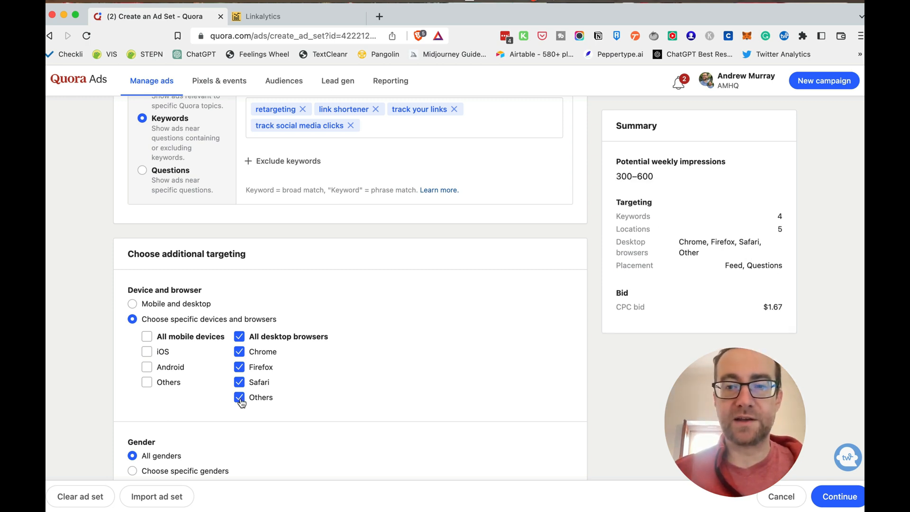
{"action": "left_click", "coordinate": [147, 337]}
{"action": "left_click", "coordinate": [240, 337]}
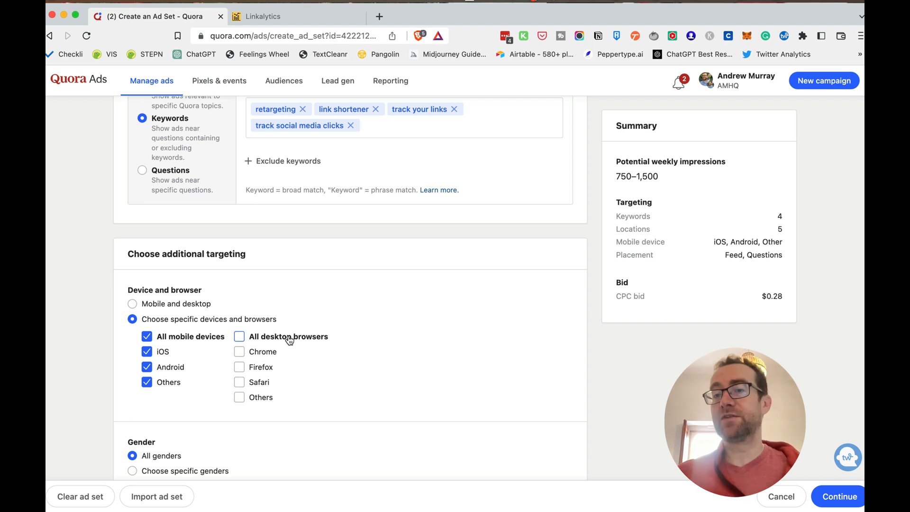
{"action": "left_click", "coordinate": [241, 336]}
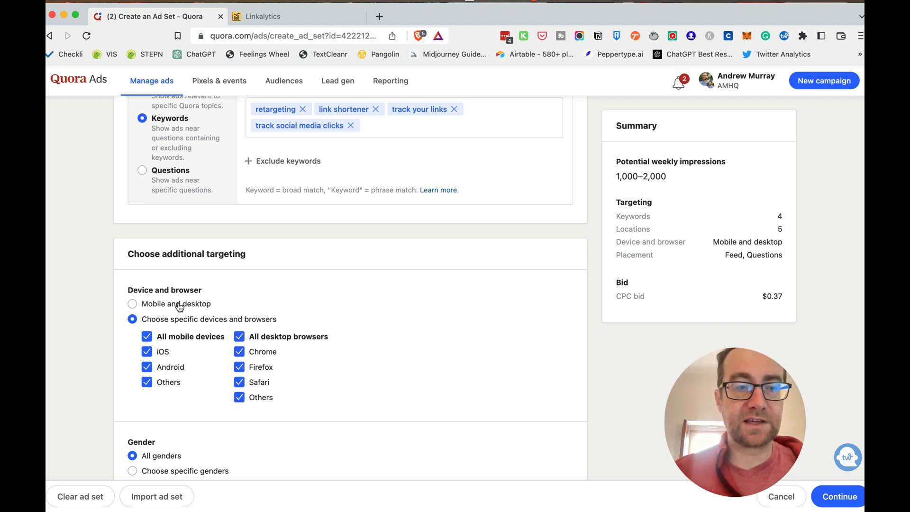
Restrict the gender targeting to Male only and agree to the demographic targeting terms
{"action": "scroll", "coordinate": [179, 307], "scroll_direction": "down", "scroll_amount": 5}
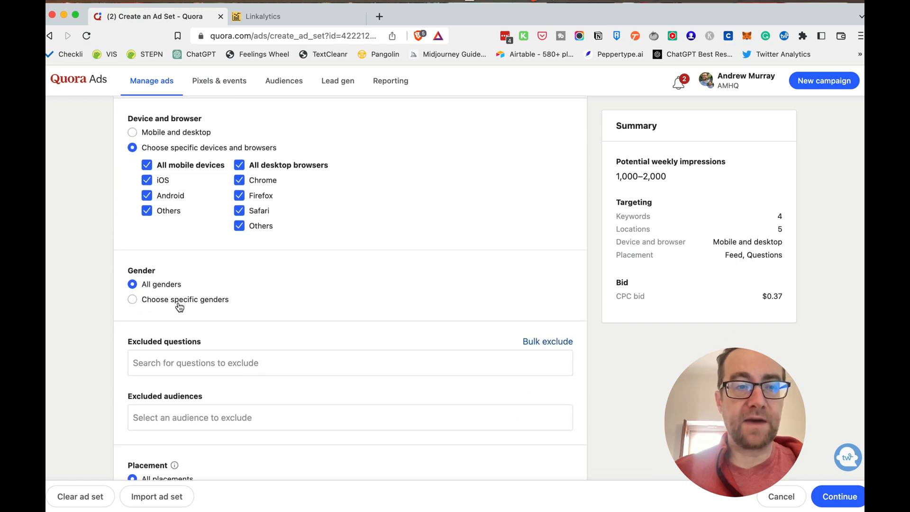
{"action": "left_click", "coordinate": [145, 299]}
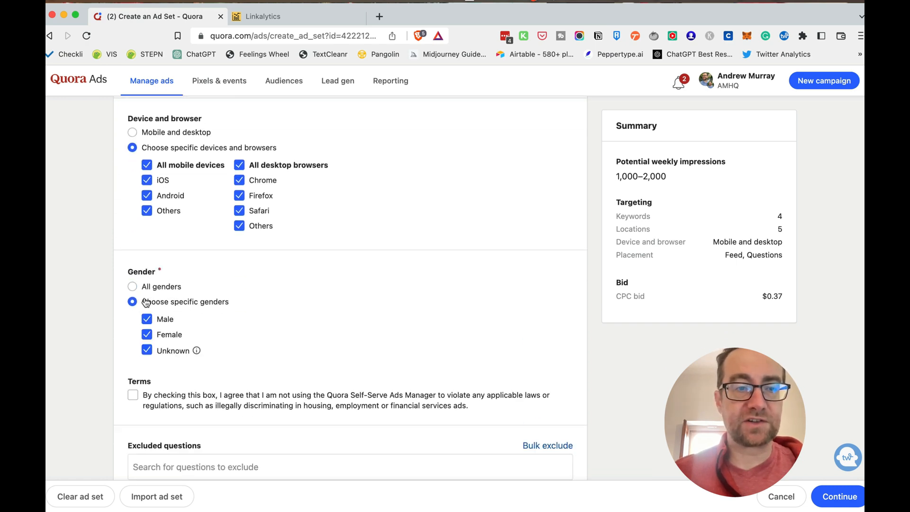
{"action": "left_click", "coordinate": [147, 336]}
{"action": "left_click", "coordinate": [147, 351]}
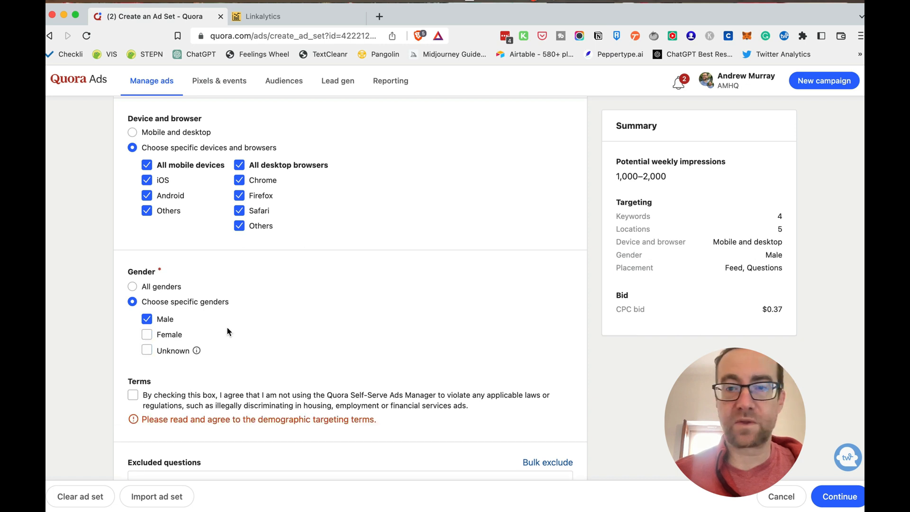
{"action": "scroll", "coordinate": [228, 330], "scroll_direction": "down", "scroll_amount": 5}
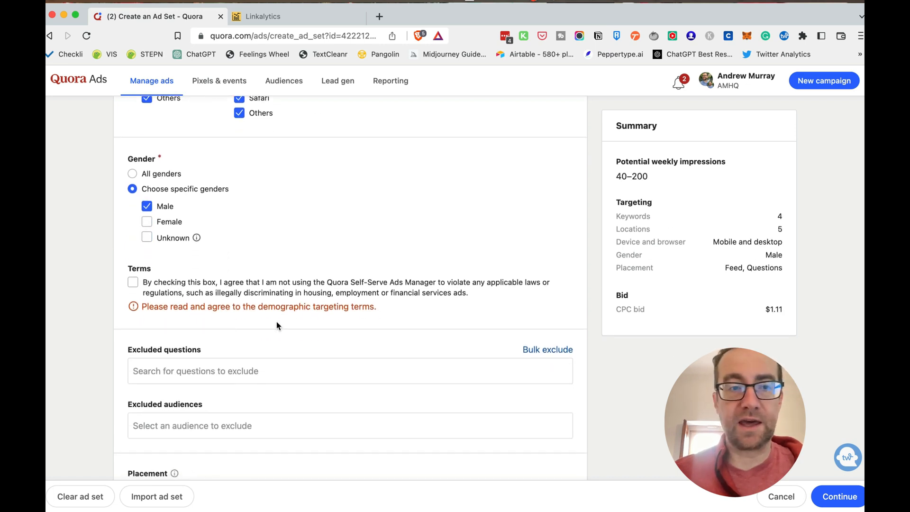
{"action": "left_click", "coordinate": [133, 283]}
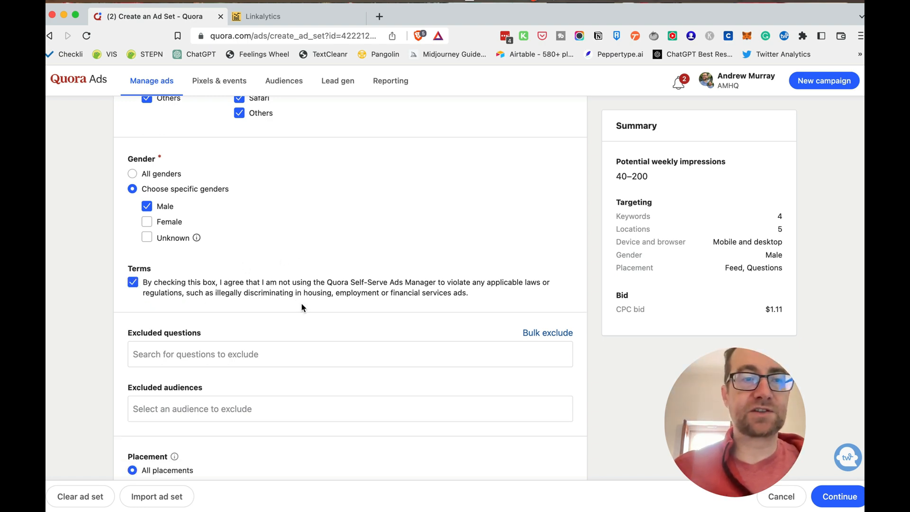
Examine the exclusion settings for questions and the list of audiences available to exclude
{"action": "scroll", "coordinate": [301, 303], "scroll_direction": "down", "scroll_amount": 5}
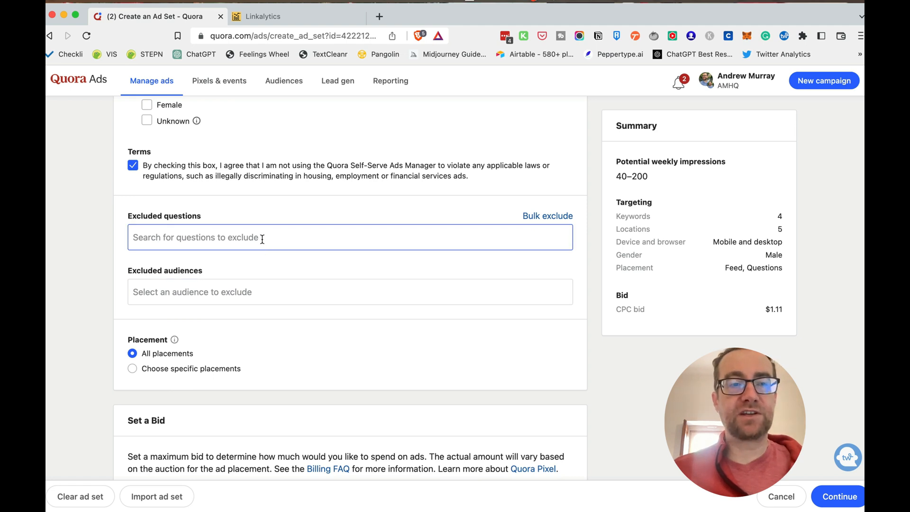
{"action": "left_click", "coordinate": [255, 294]}
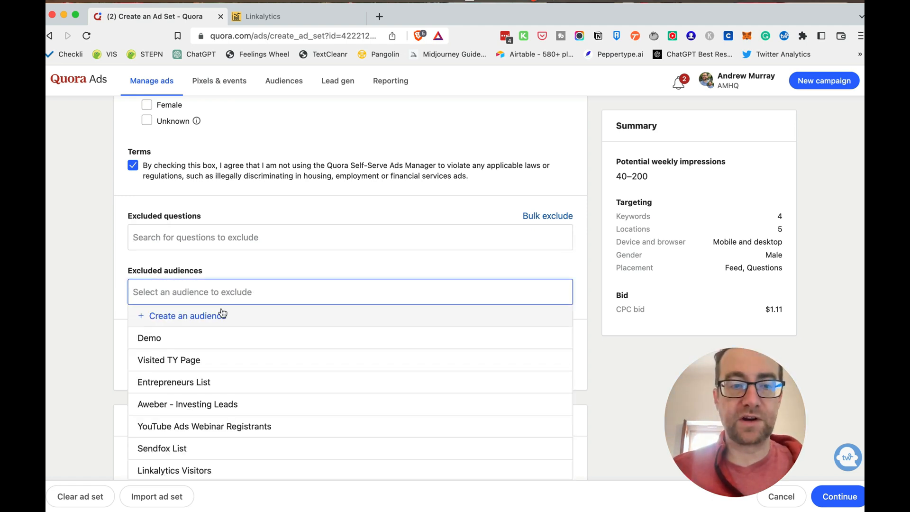
{"action": "left_click", "coordinate": [110, 295]}
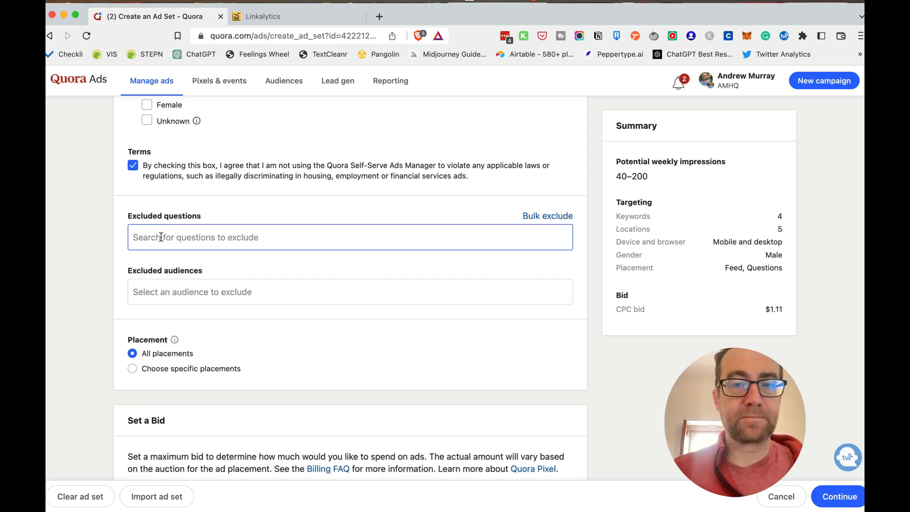
Try cost per 1000 impressions as the bid's ad delivery and return it to cost per click
{"action": "scroll", "coordinate": [161, 237], "scroll_direction": "down", "scroll_amount": 5}
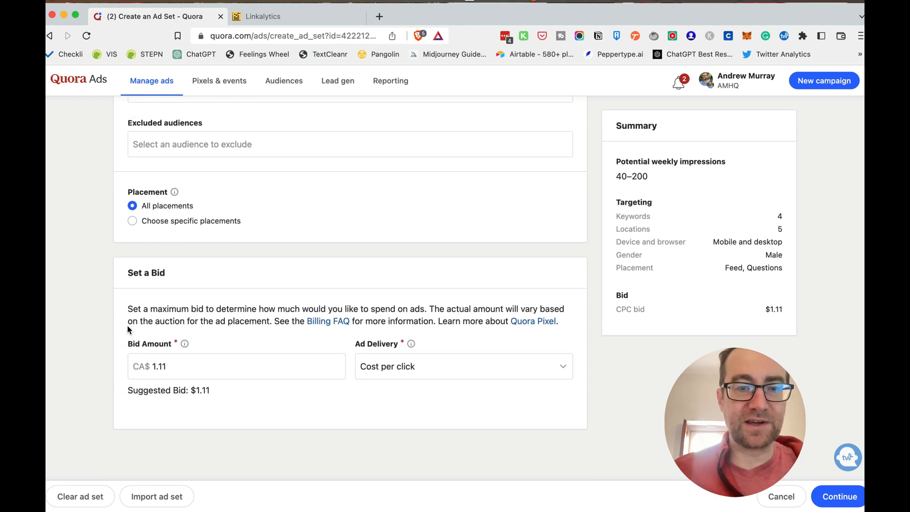
{"action": "left_click", "coordinate": [161, 365]}
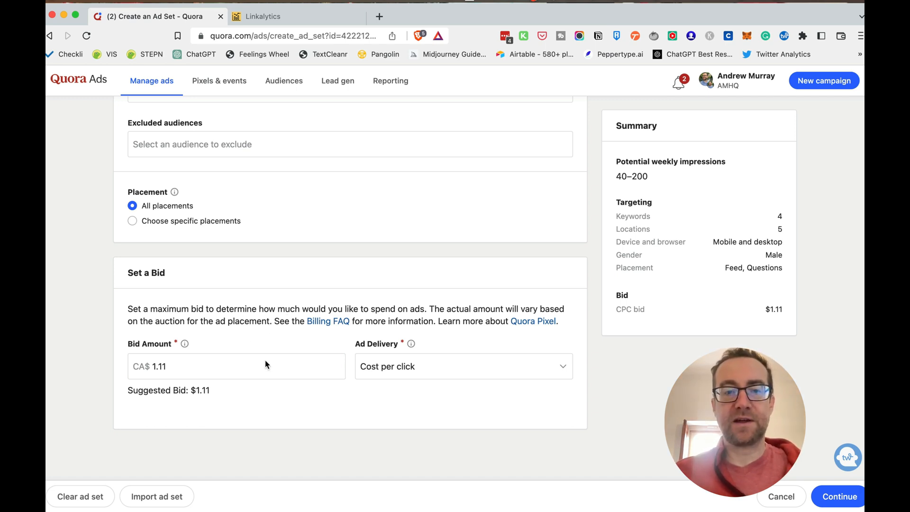
{"action": "left_click", "coordinate": [411, 368]}
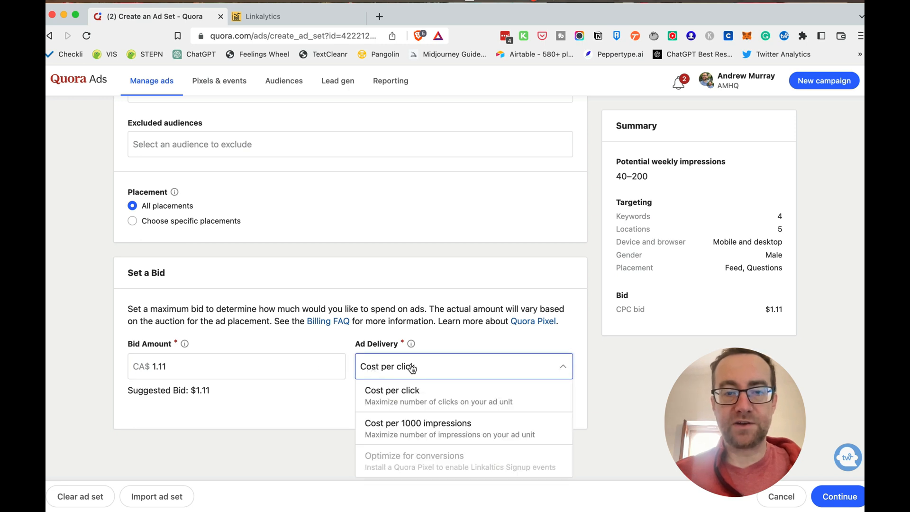
{"action": "left_click", "coordinate": [429, 421]}
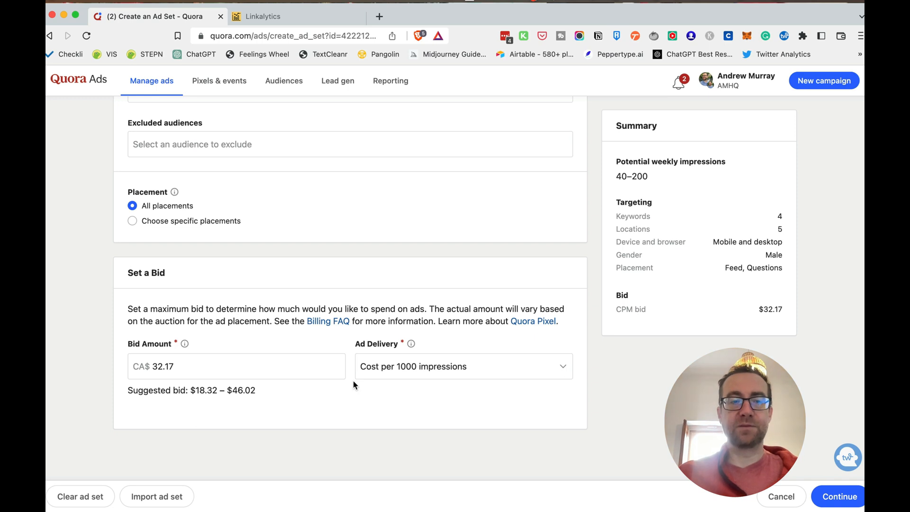
{"action": "left_click", "coordinate": [388, 371]}
{"action": "left_click", "coordinate": [391, 394]}
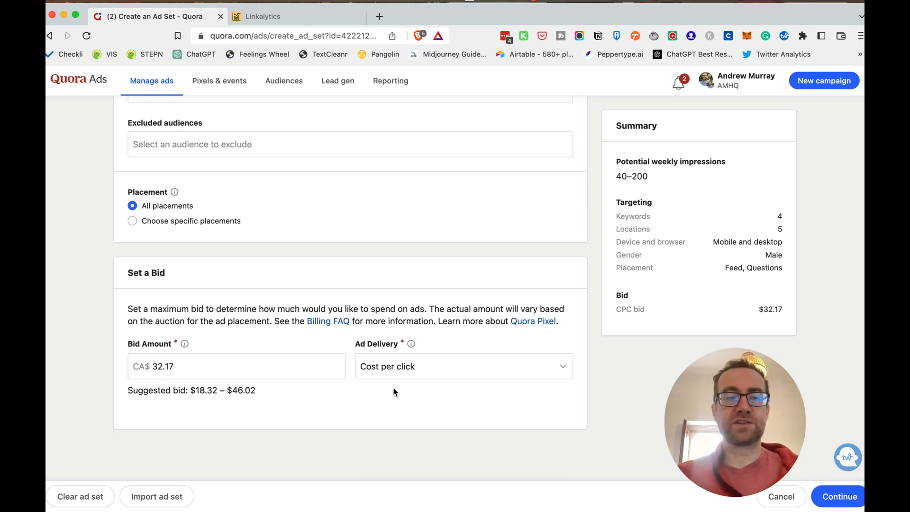
Save the ad set with the cost-per-click bid of CA$1.11 and name the new ad "Conversion ad"
{"action": "scroll", "coordinate": [533, 332], "scroll_direction": "up", "scroll_amount": 20}
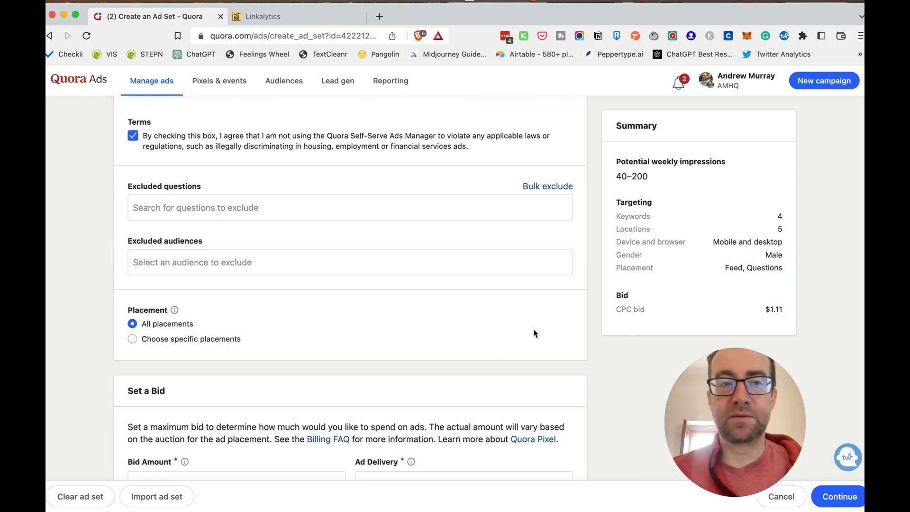
{"action": "scroll", "coordinate": [534, 329], "scroll_direction": "down", "scroll_amount": 20}
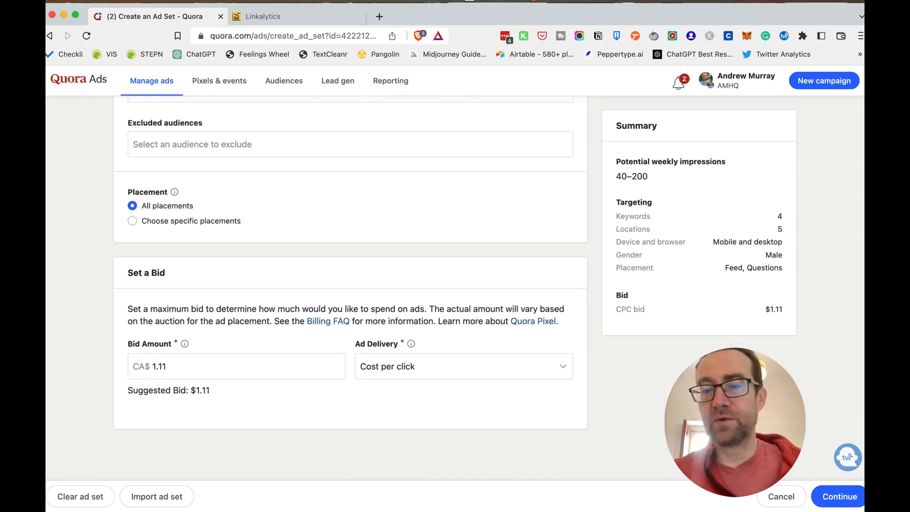
{"action": "left_click", "coordinate": [826, 488]}
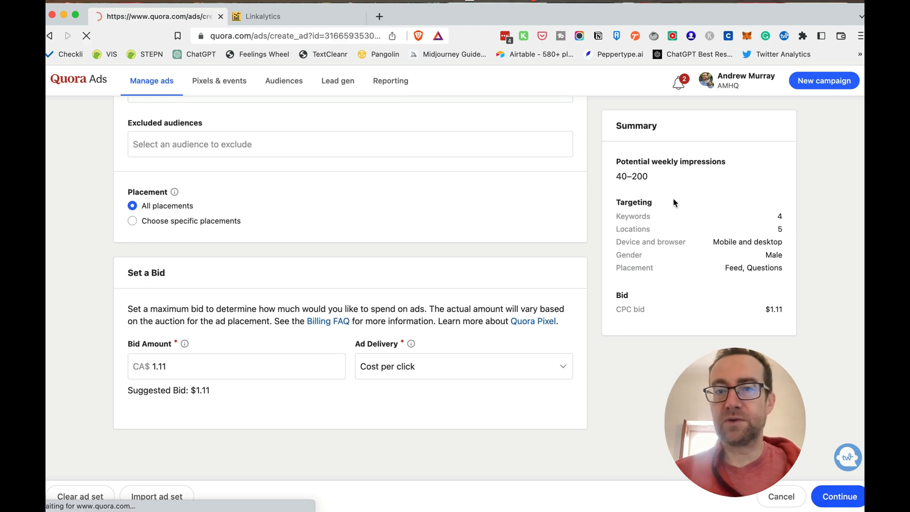
{"action": "left_click", "coordinate": [213, 234]}
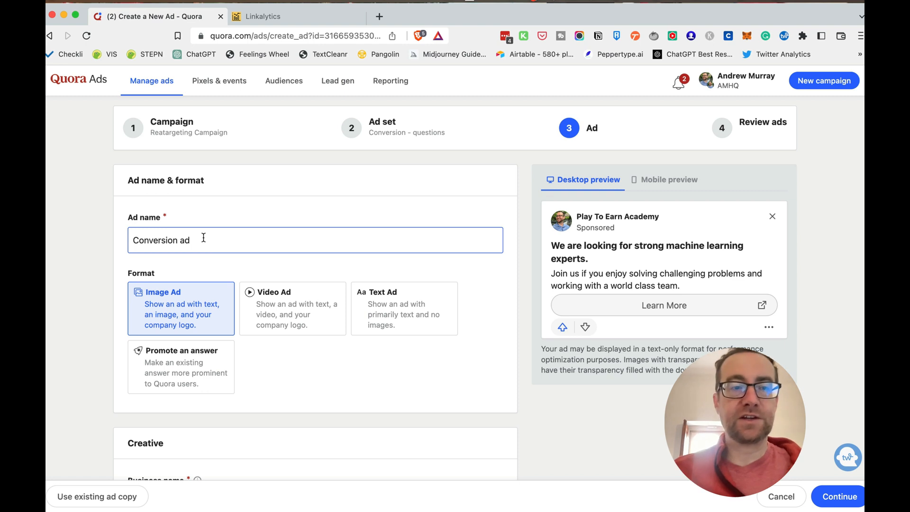
Compare the image, video, text and promoted-answer formats in the preview and choose Text Ad for the ad
{"action": "left_click", "coordinate": [188, 309]}
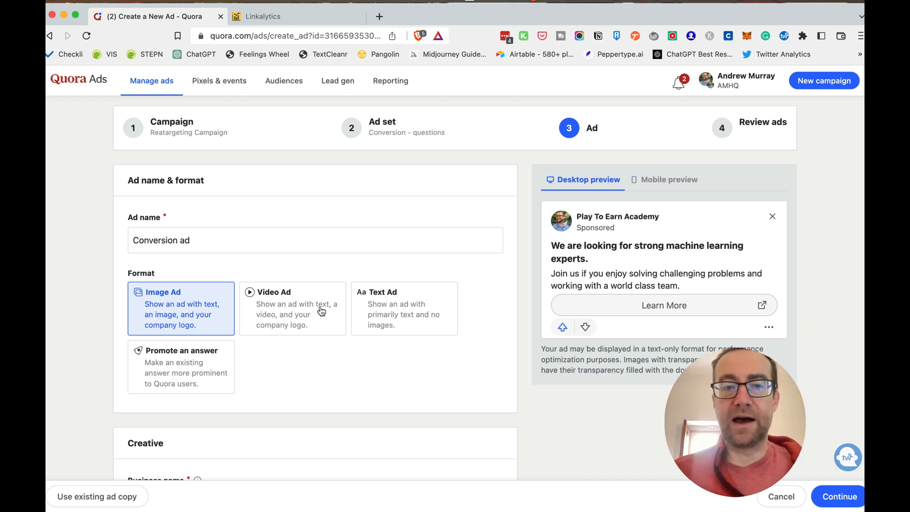
{"action": "left_click", "coordinate": [300, 305]}
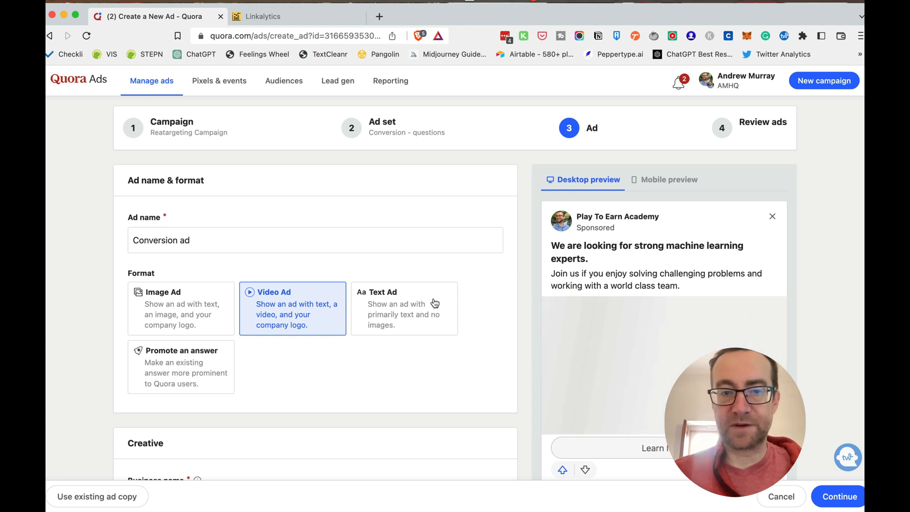
{"action": "left_click", "coordinate": [421, 313]}
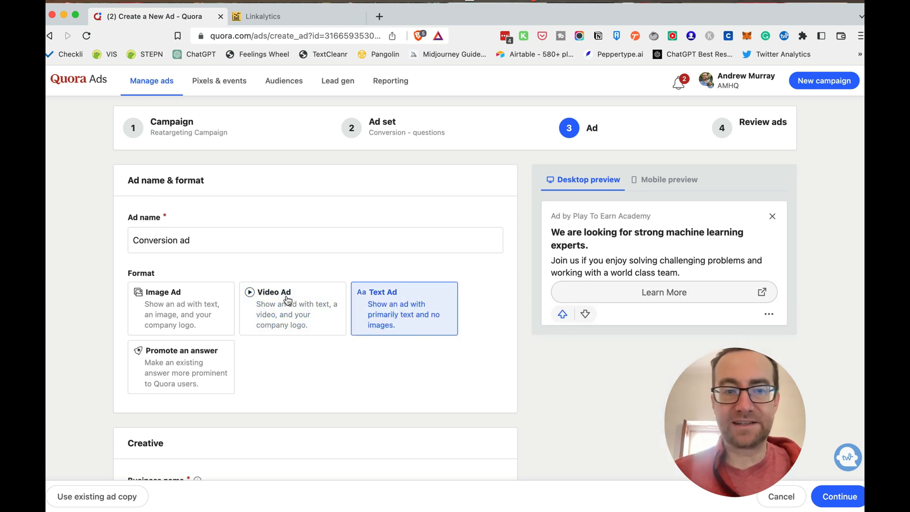
{"action": "left_click", "coordinate": [184, 356]}
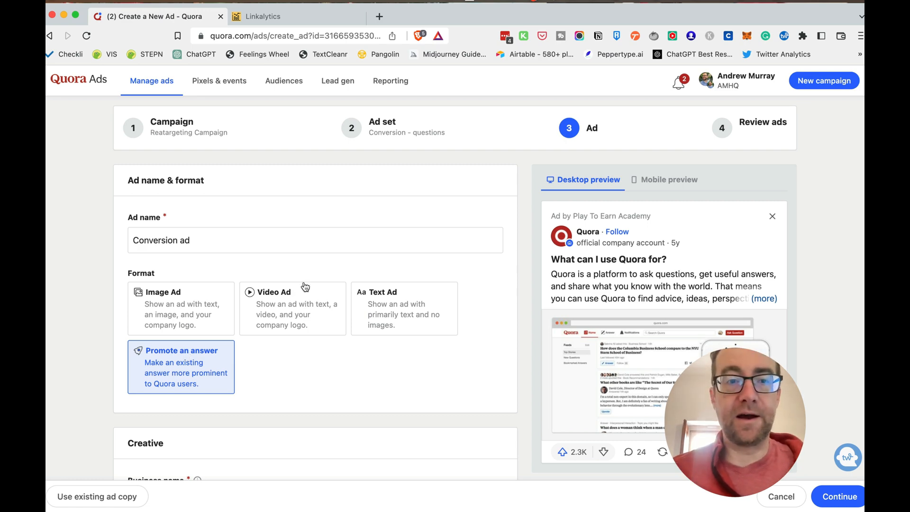
{"action": "left_click", "coordinate": [397, 316]}
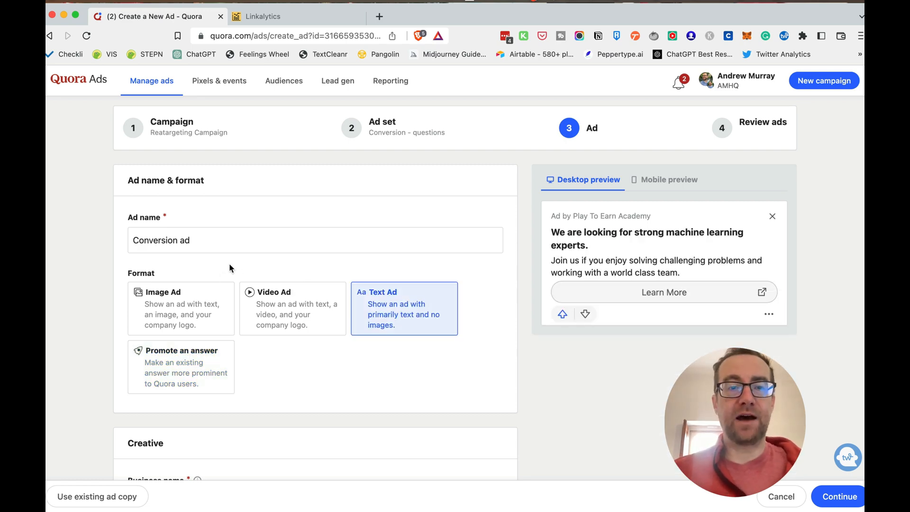
Change the ad's business name to Linkalytics
{"action": "scroll", "coordinate": [225, 270], "scroll_direction": "down", "scroll_amount": 5}
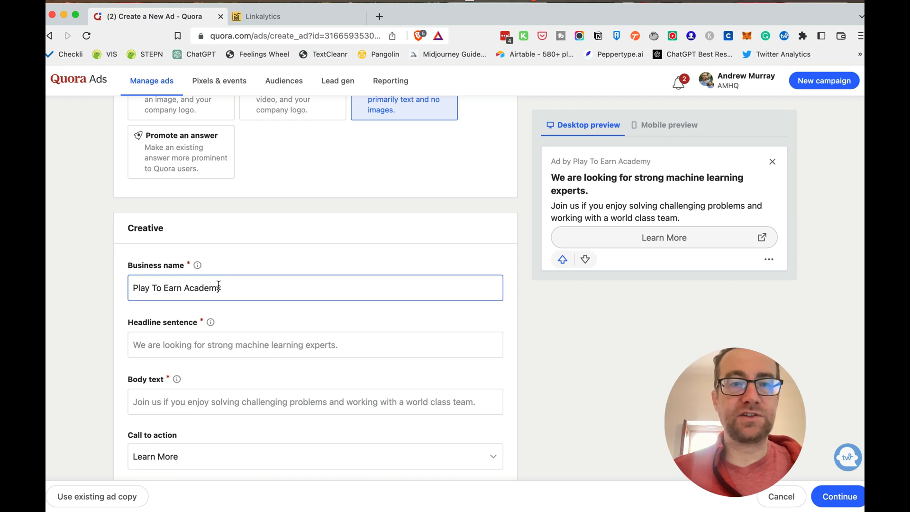
{"action": "scroll", "coordinate": [220, 284], "scroll_direction": "up", "scroll_amount": 3}
{"action": "scroll", "coordinate": [219, 289], "scroll_direction": "up", "scroll_amount": 1}
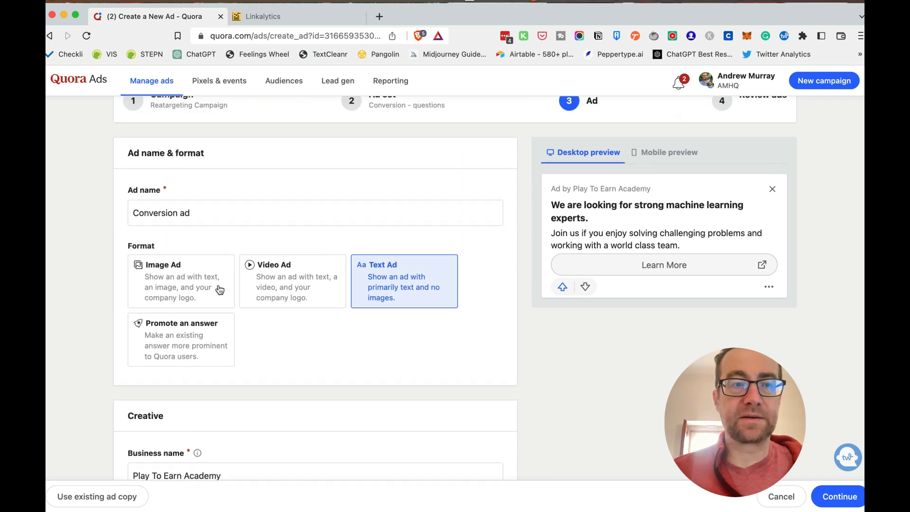
{"action": "scroll", "coordinate": [219, 290], "scroll_direction": "down", "scroll_amount": 3}
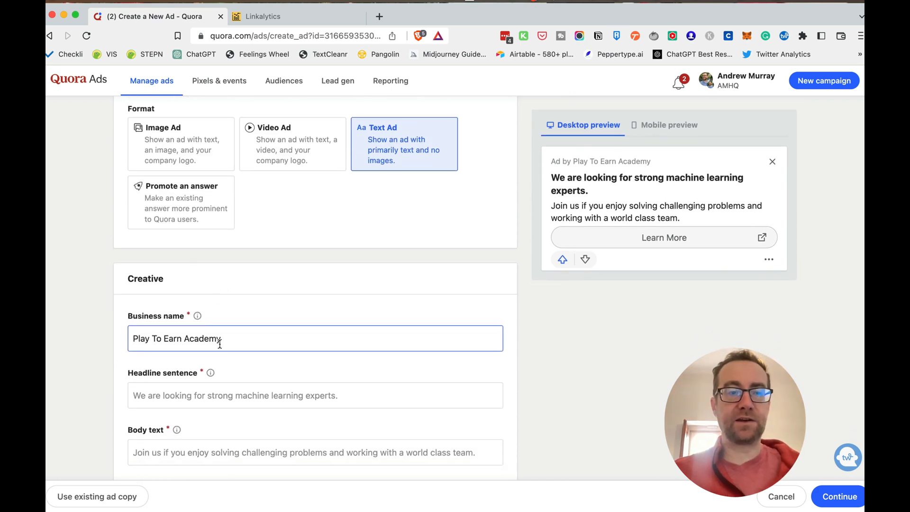
{"action": "triple_click", "coordinate": [220, 342]}
{"action": "type", "text": "Link"}
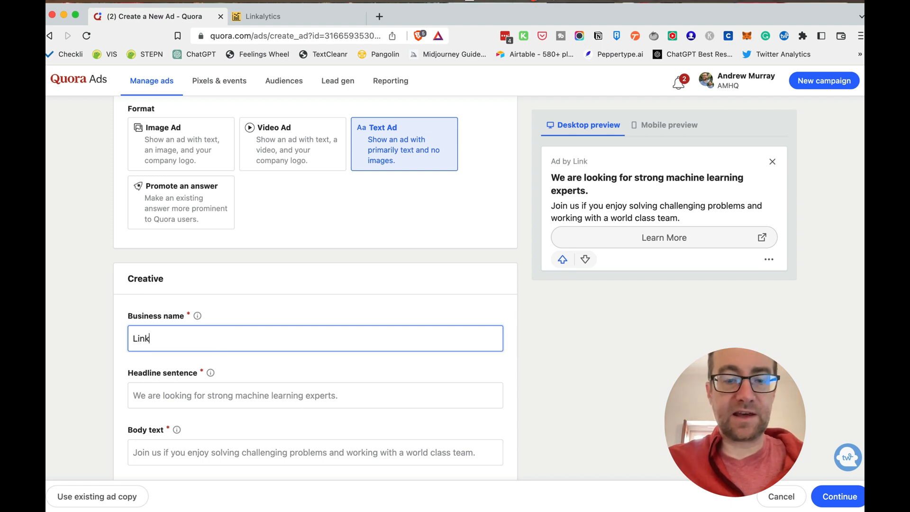
{"action": "type", "text": "alytics"}
{"action": "scroll", "coordinate": [300, 334], "scroll_direction": "down", "scroll_amount": 3}
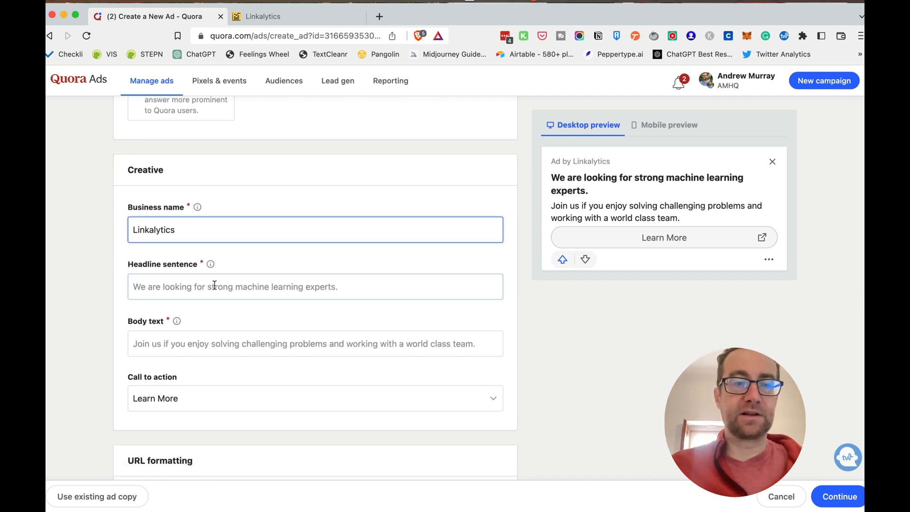
Enter the headline "Give Your Shared Links Superpowers." and body text "Add Retargeting Pixels, Call-To-Action Overlays and more to your links. Start for Free!"
{"action": "left_click", "coordinate": [207, 283]}
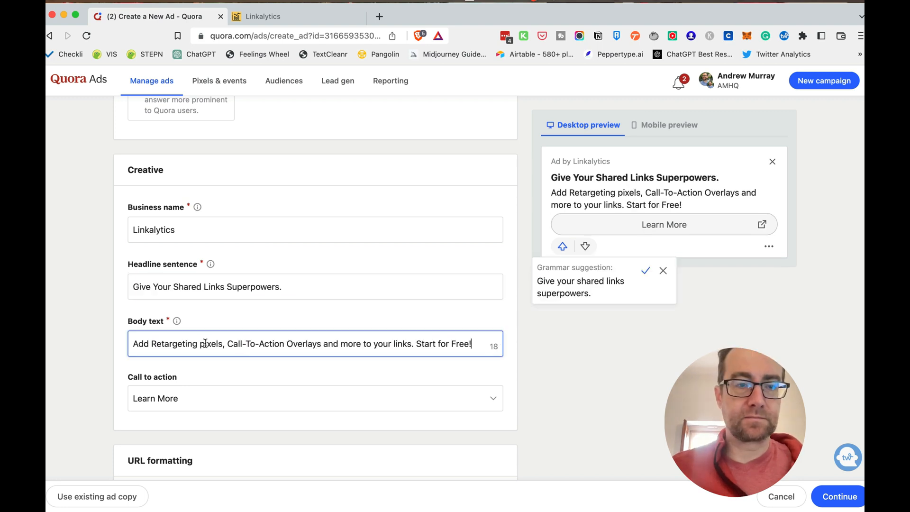
{"action": "left_click", "coordinate": [203, 343]}
{"action": "key", "text": "BackSpace"}
{"action": "type", "text": "P"}
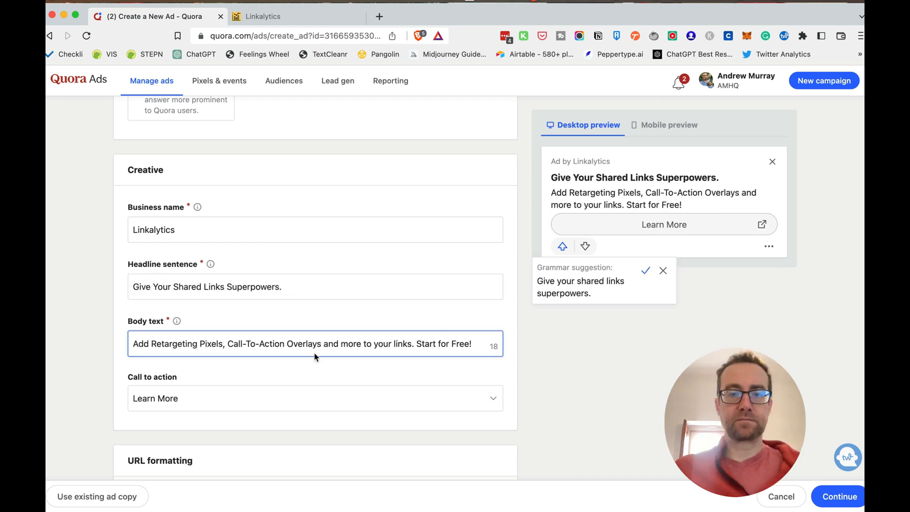
Review the available call-to-action options and set the ad's call to action to Get the App
{"action": "left_click", "coordinate": [219, 403]}
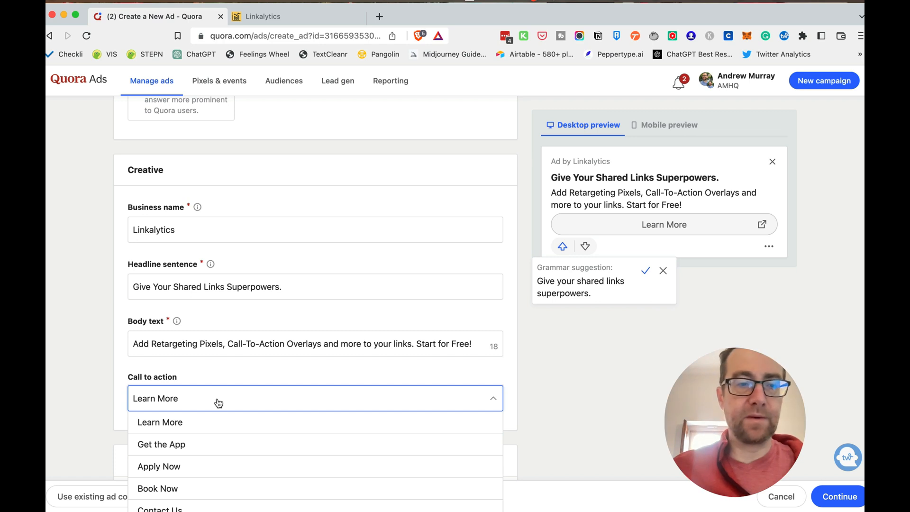
{"action": "scroll", "coordinate": [218, 402], "scroll_direction": "down", "scroll_amount": 5}
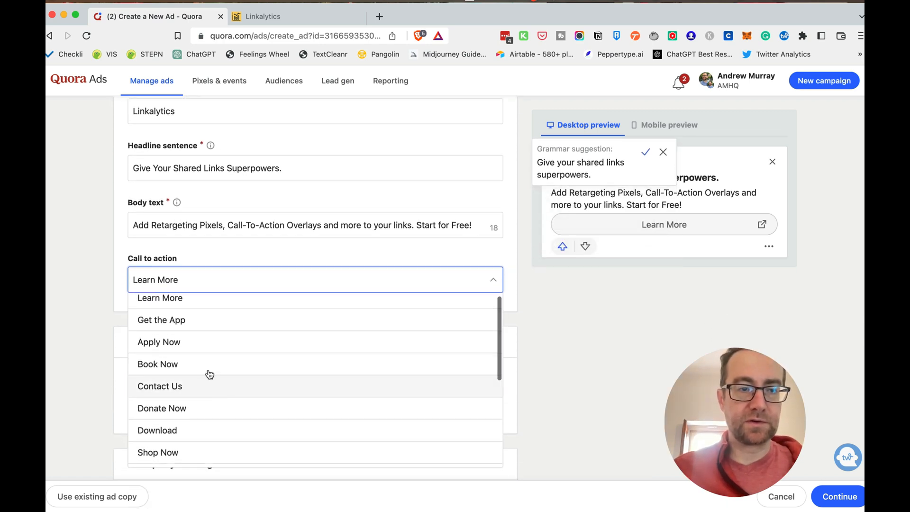
{"action": "left_click", "coordinate": [195, 301]}
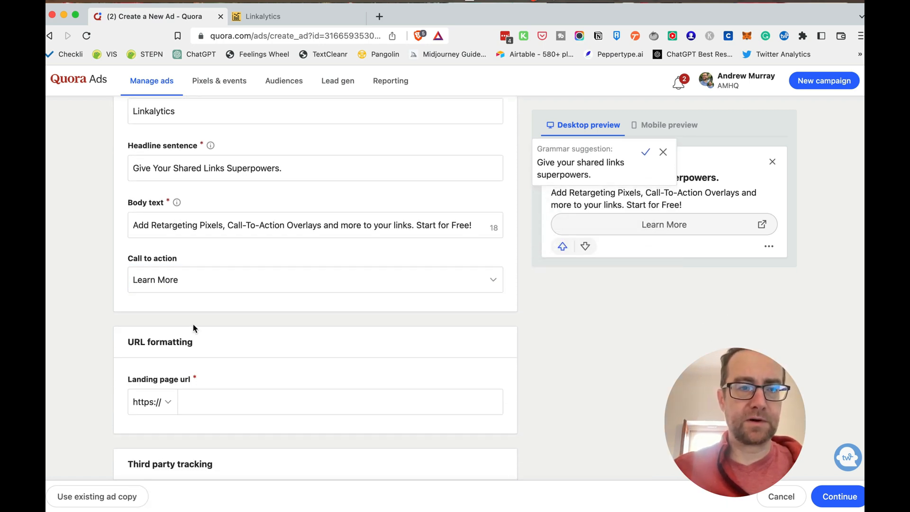
{"action": "left_click", "coordinate": [189, 285]}
{"action": "left_click", "coordinate": [189, 323]}
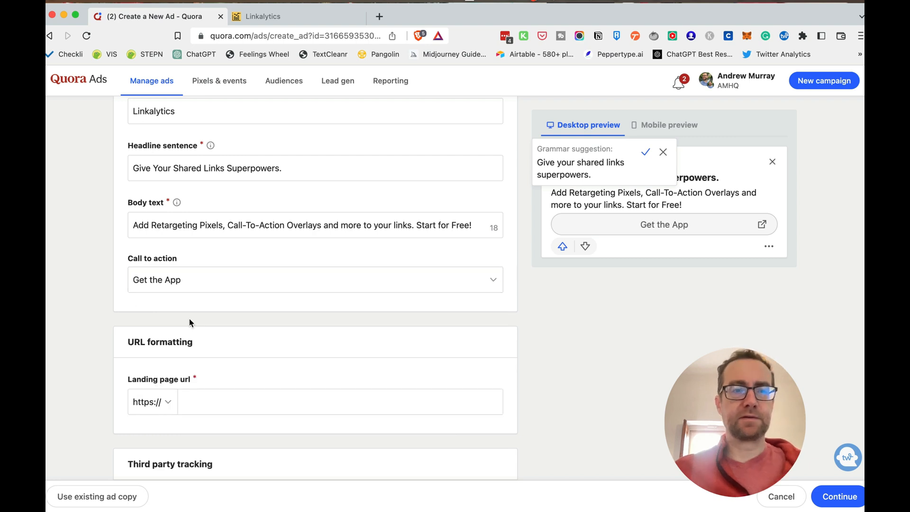
{"action": "left_click", "coordinate": [193, 401]}
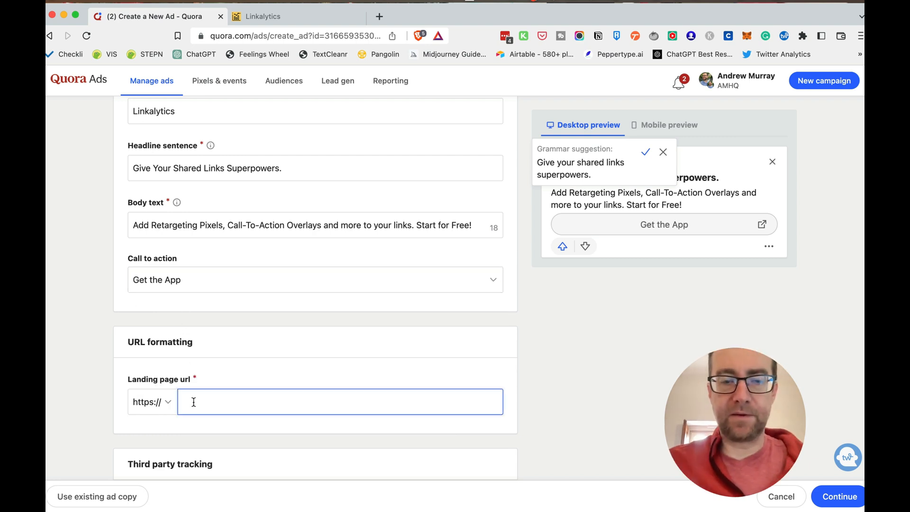
{"action": "type", "text": "linkalyt"}
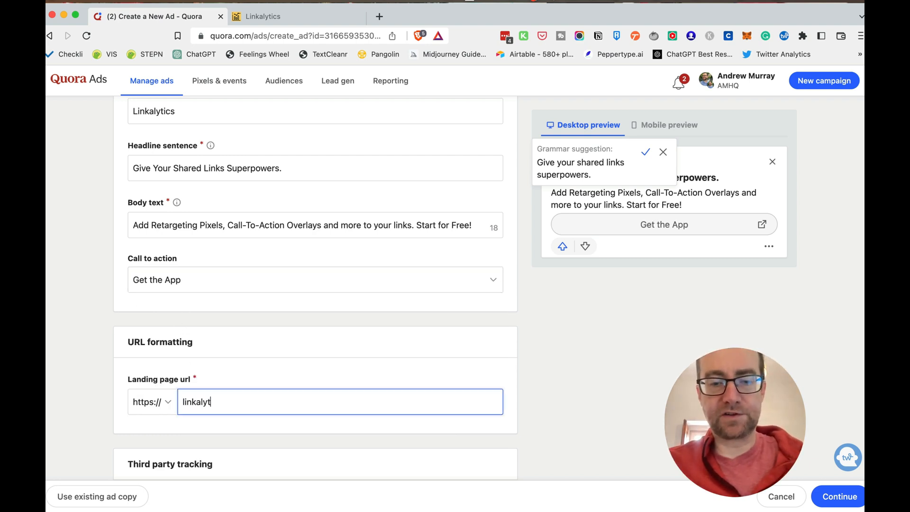
{"action": "type", "text": "ics.io"}
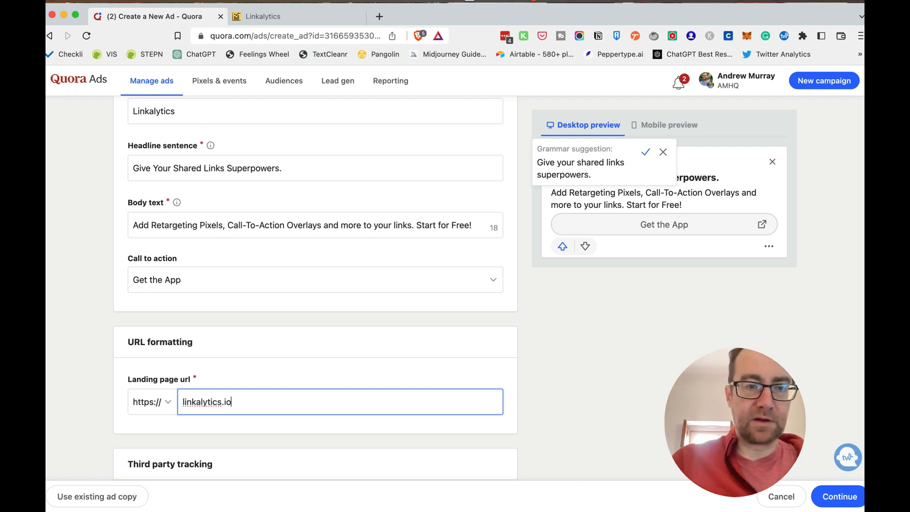
{"action": "scroll", "coordinate": [262, 383], "scroll_direction": "down", "scroll_amount": 3}
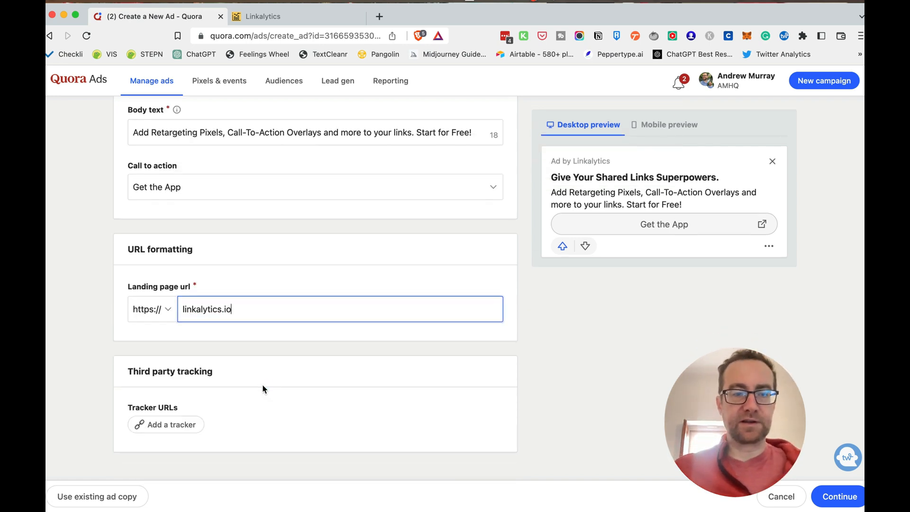
{"action": "left_click", "coordinate": [185, 425]}
{"action": "scroll", "coordinate": [189, 407], "scroll_direction": "down", "scroll_amount": 1}
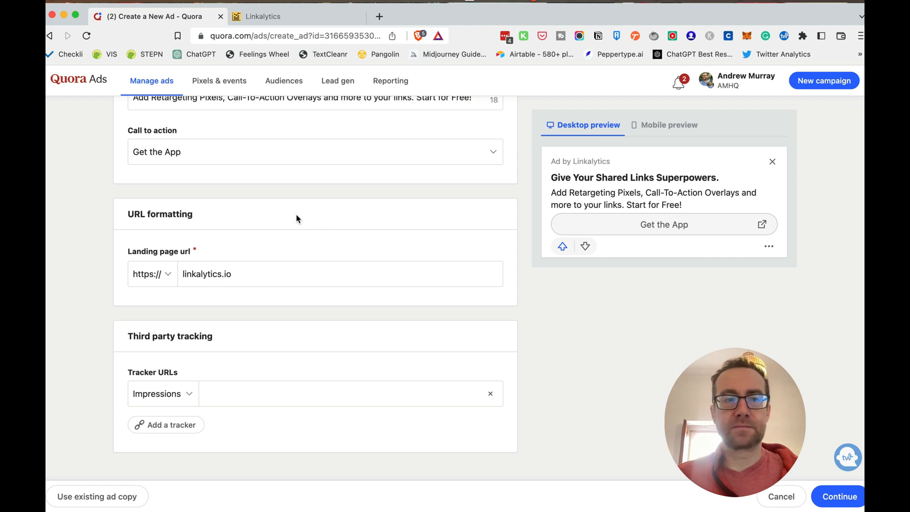
Extend the headline to "Give Your Shared Links Superpowers for Free" and accept the grammar suggestion that ends it with a period
{"action": "scroll", "coordinate": [297, 218], "scroll_direction": "up", "scroll_amount": 3}
{"action": "left_click", "coordinate": [313, 173]}
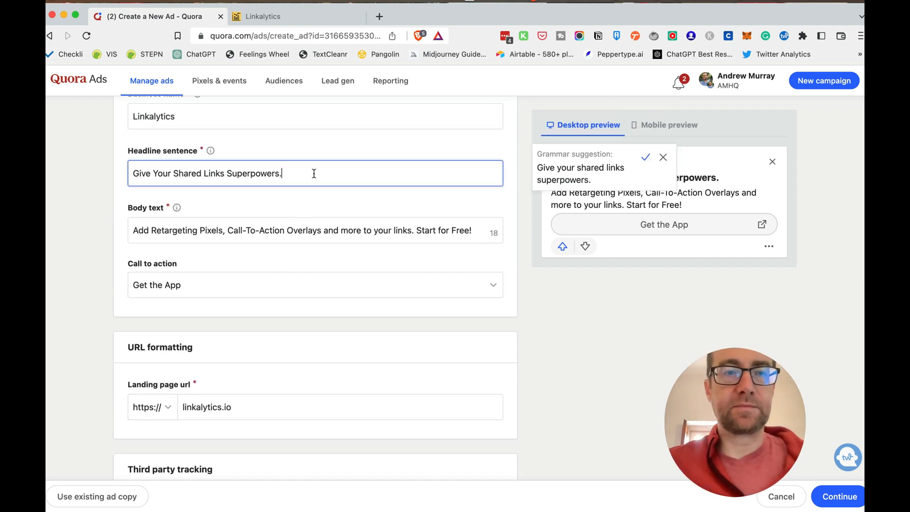
{"action": "key", "text": "BackSpace"}
{"action": "type", "text": "for"}
{"action": "key", "text": "BackSpace"}
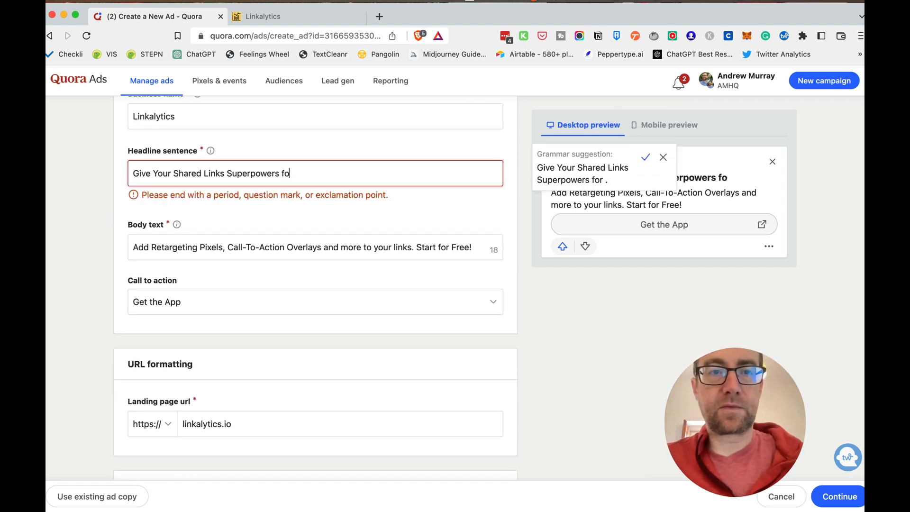
{"action": "key", "text": "BackSpace"}
{"action": "key", "text": "BackSpace"}
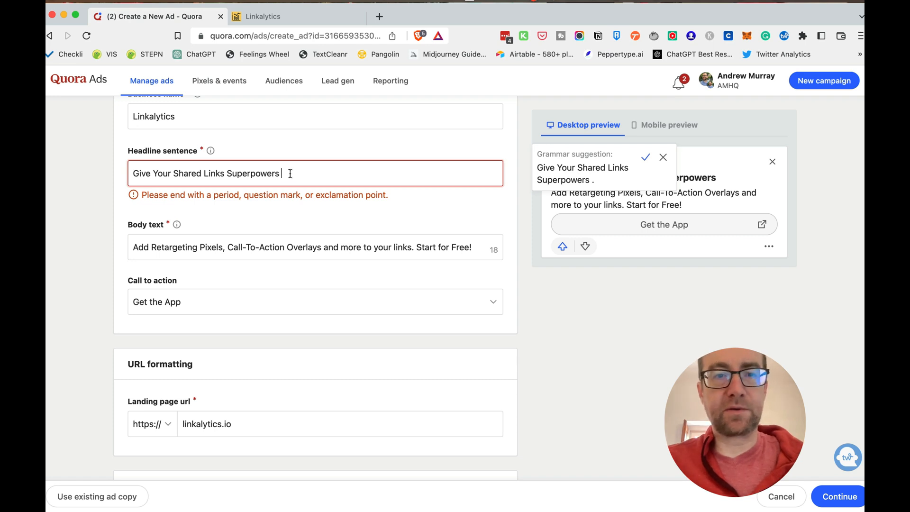
{"action": "type", "text": "for Fr"}
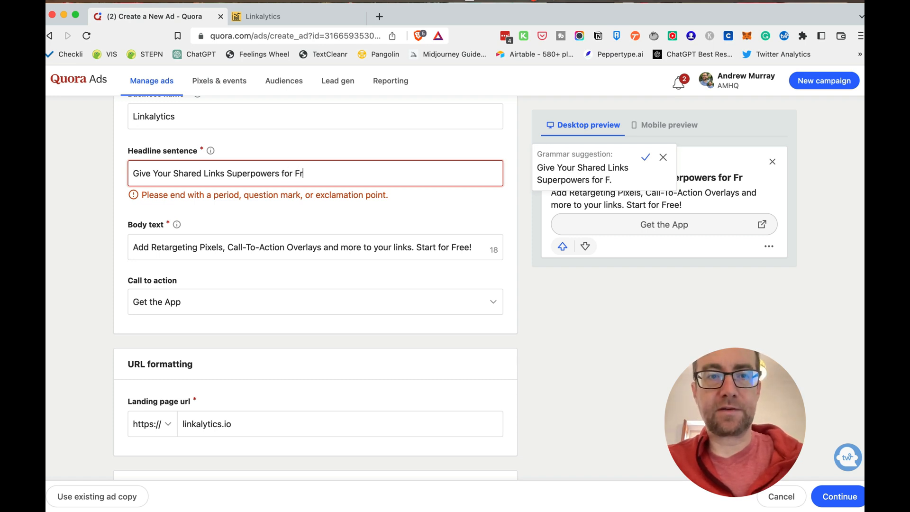
{"action": "type", "text": "ee"}
{"action": "left_click", "coordinate": [311, 140]}
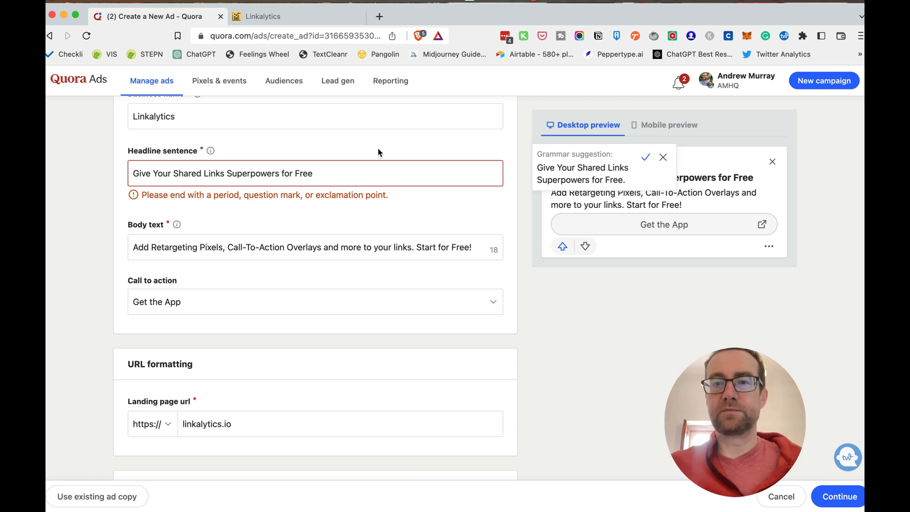
{"action": "left_click", "coordinate": [645, 157]}
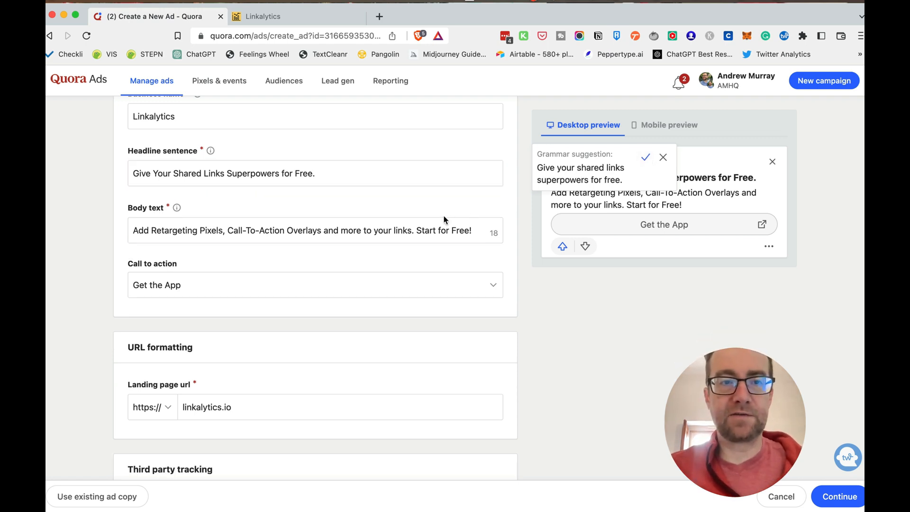
Replace the period at the end of the headline with an exclamation mark
{"action": "left_click", "coordinate": [384, 176]}
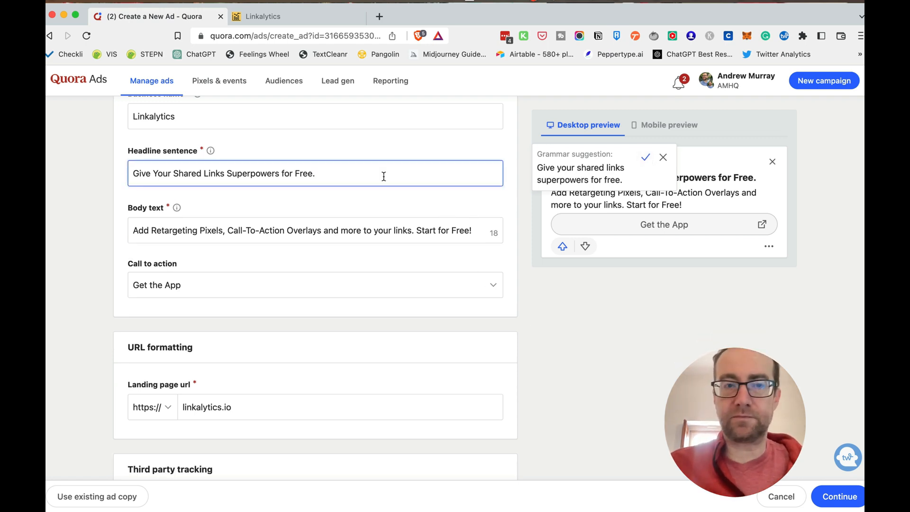
{"action": "key", "text": "BackSpace"}
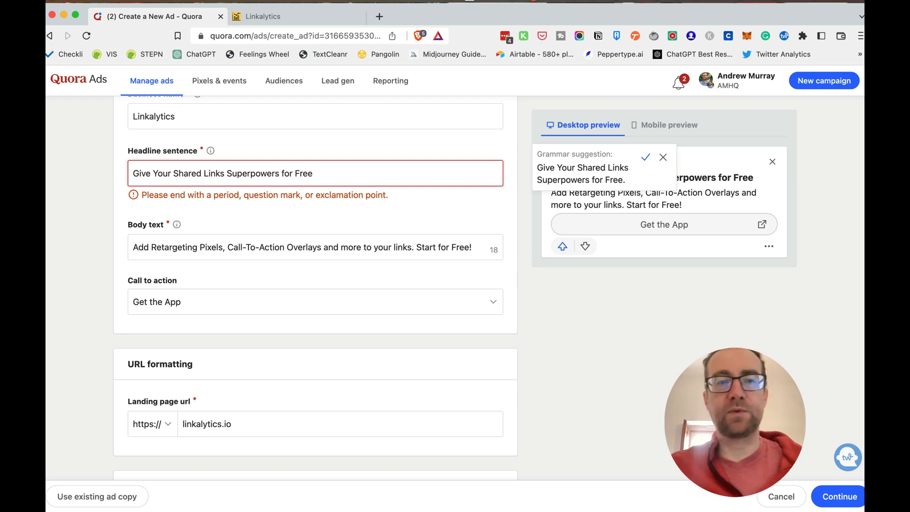
{"action": "type", "text": "."}
{"action": "key", "text": "BackSpace"}
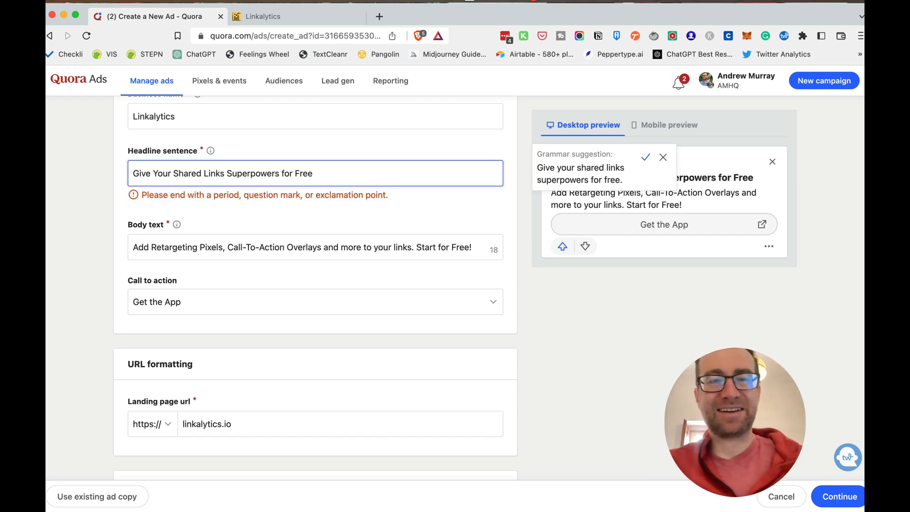
{"action": "type", "text": "!"}
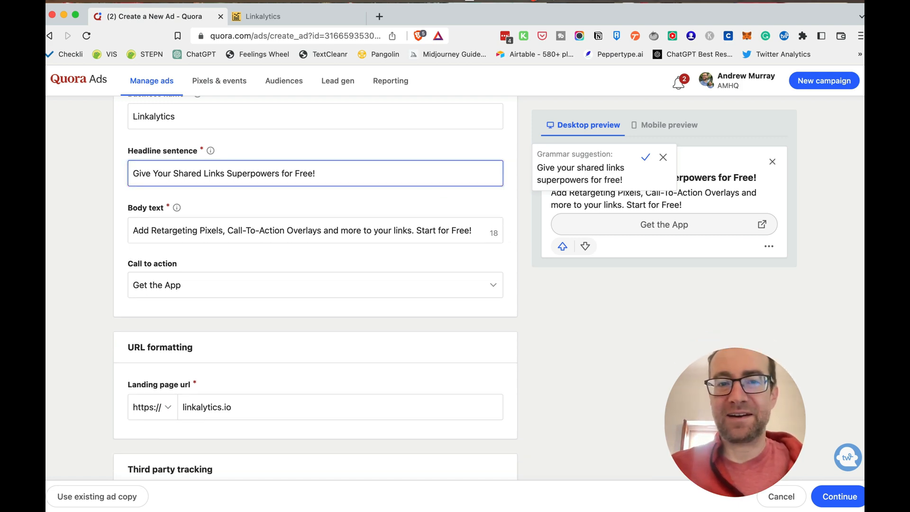
Submit the ad to the review stage and complete the campaign order
{"action": "left_click", "coordinate": [838, 501]}
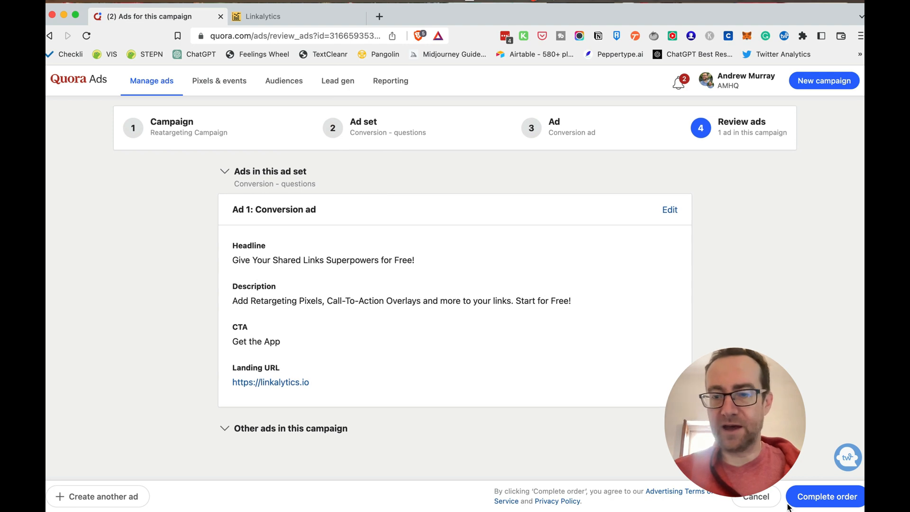
{"action": "left_click", "coordinate": [279, 435]}
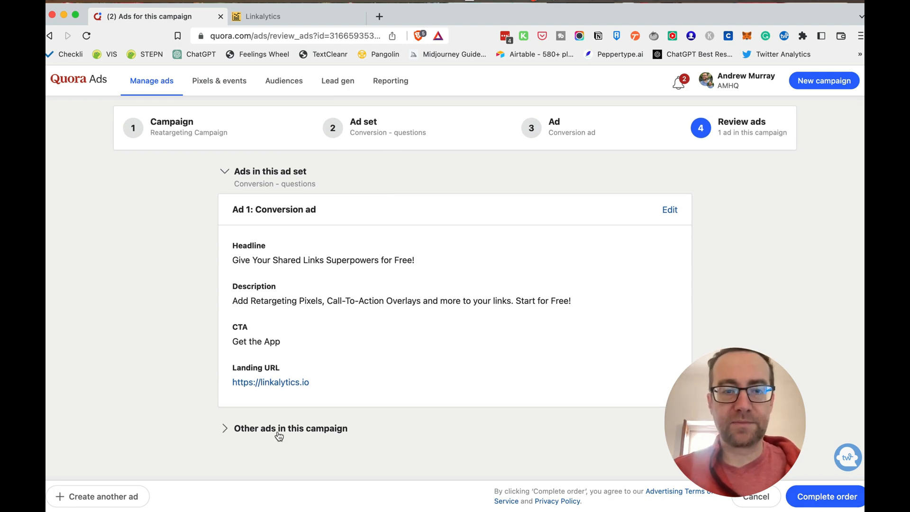
{"action": "left_click", "coordinate": [279, 434]}
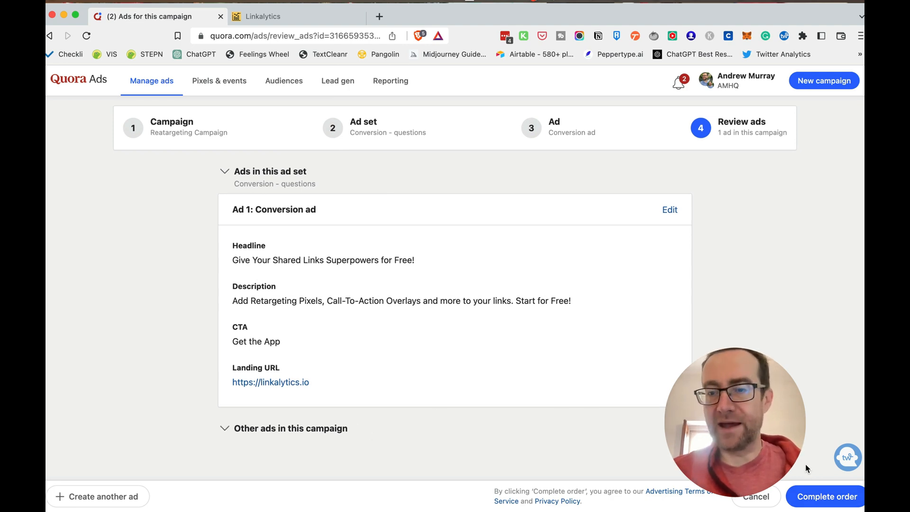
{"action": "left_click", "coordinate": [826, 496]}
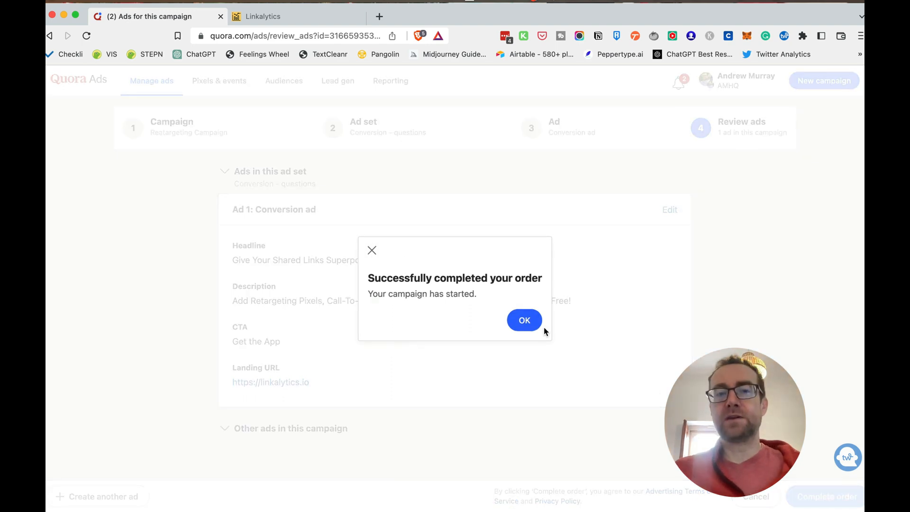
{"action": "left_click", "coordinate": [525, 320]}
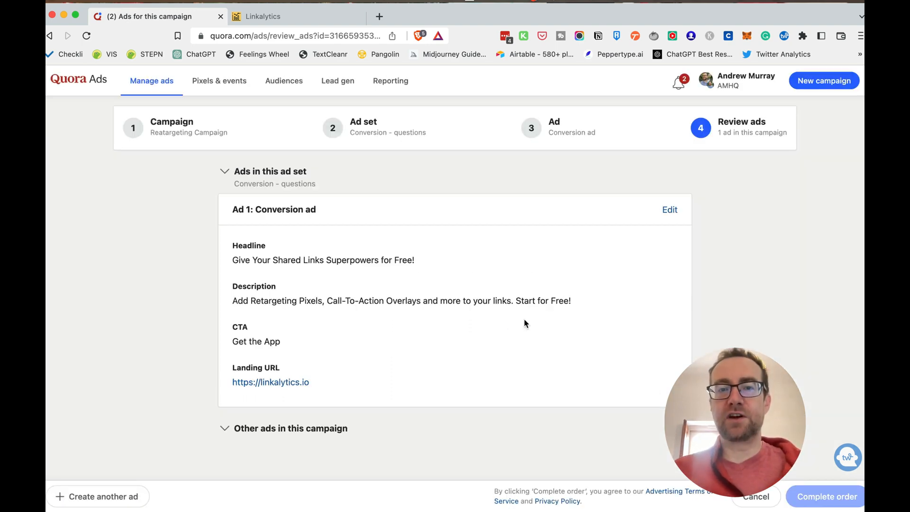